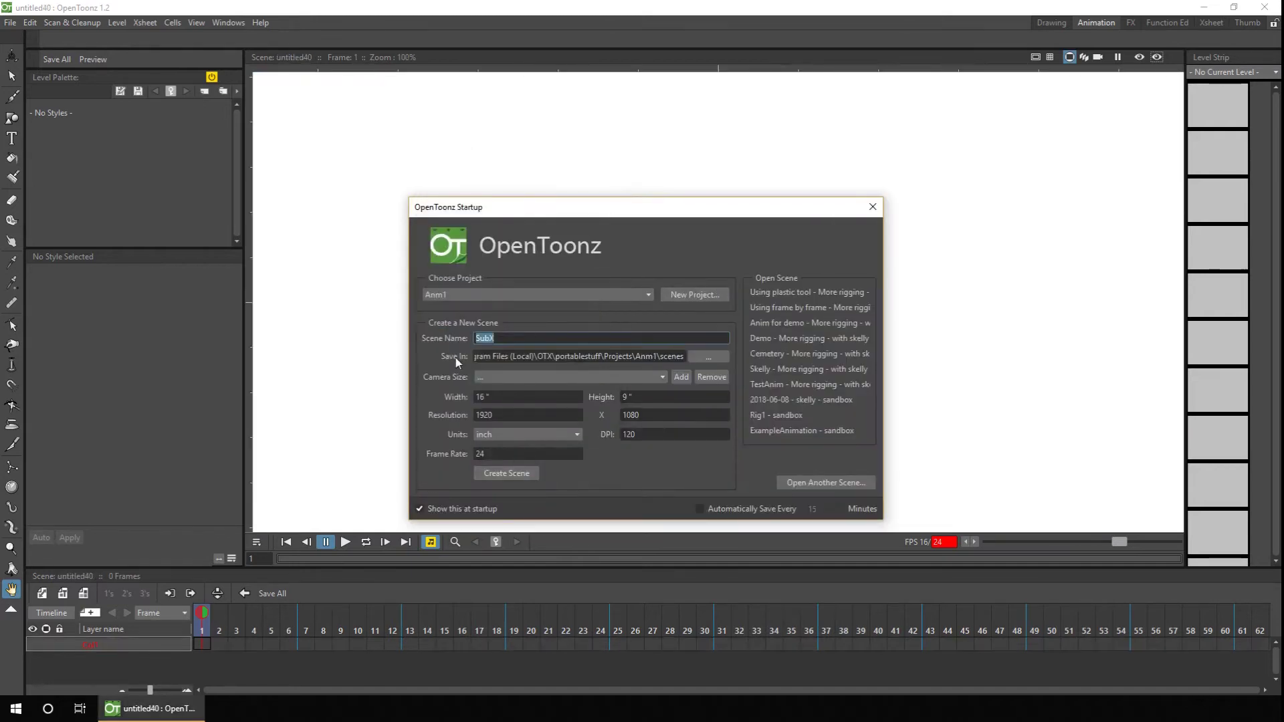
# - Load Skelly.tnz from the skeleton rigging project as a sub-xsheet and import it
pyautogui.press('Return')
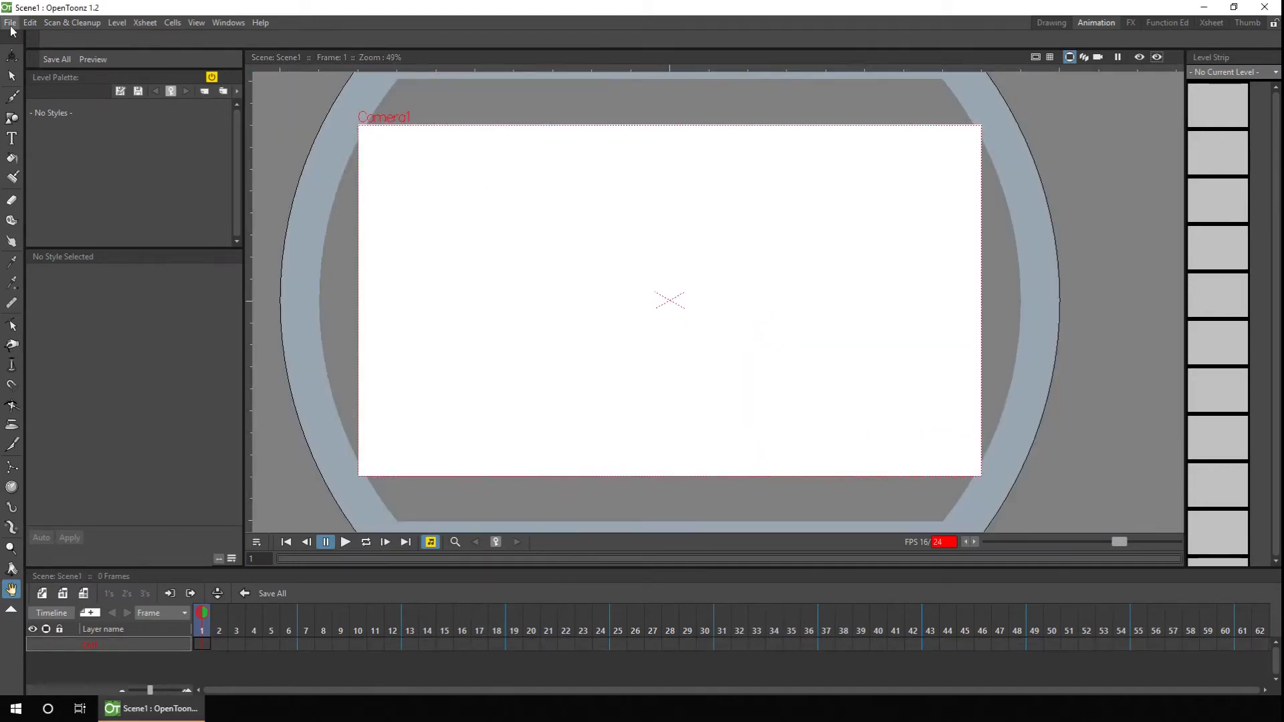
pyautogui.click(10, 22)
pyautogui.click(99, 151)
pyautogui.click(395, 469)
pyautogui.click(435, 452)
pyautogui.click(588, 306)
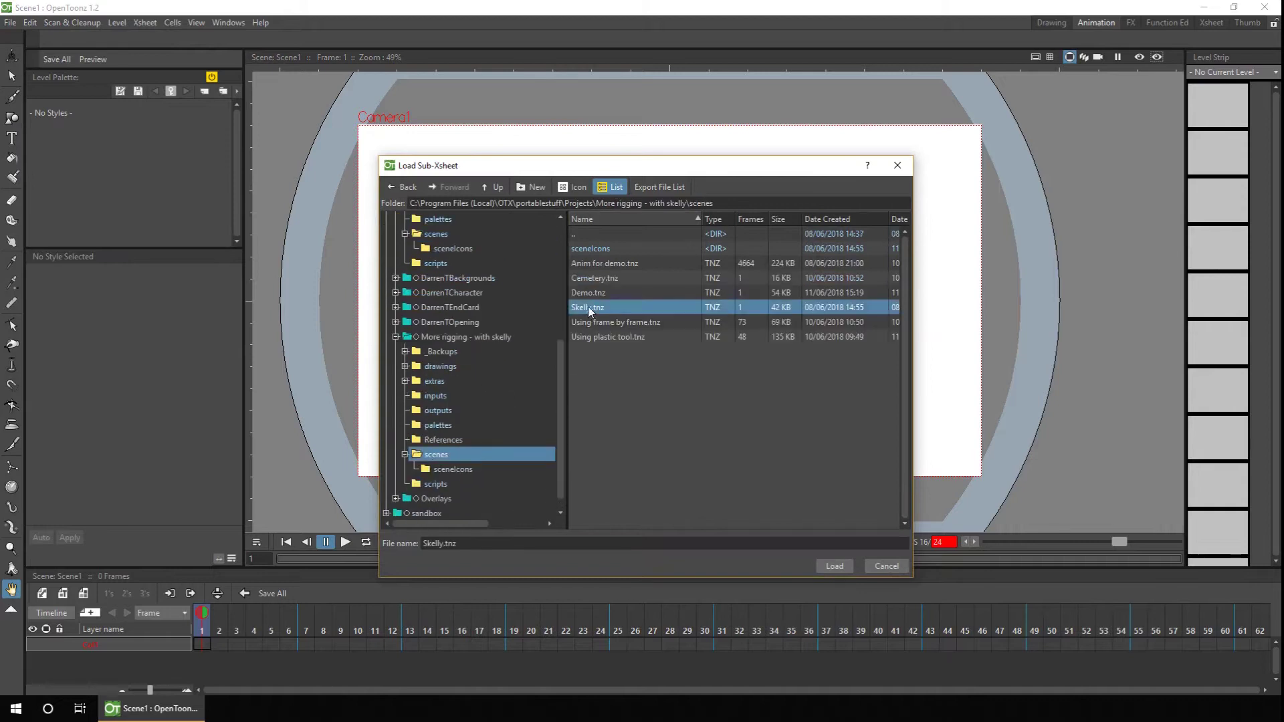
pyautogui.click(835, 566)
pyautogui.click(581, 373)
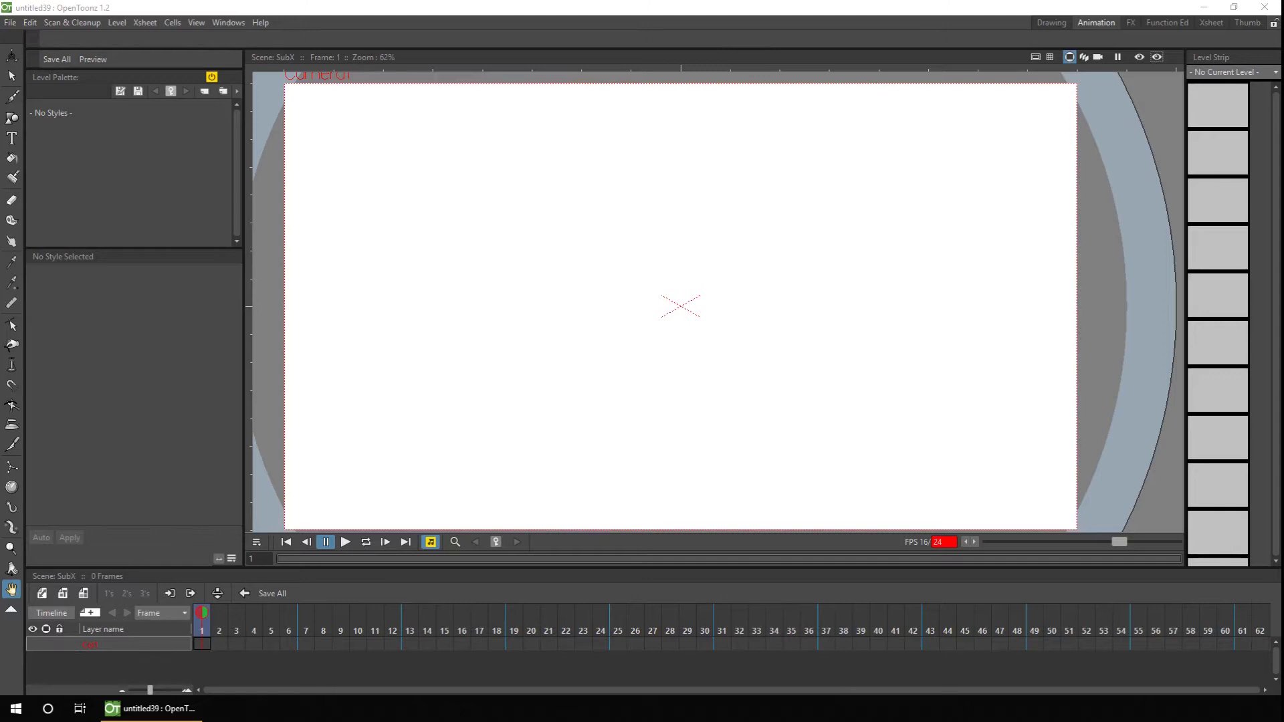
# - Create a new project named Anm1 and start a fresh scene in it
pyautogui.click(696, 297)
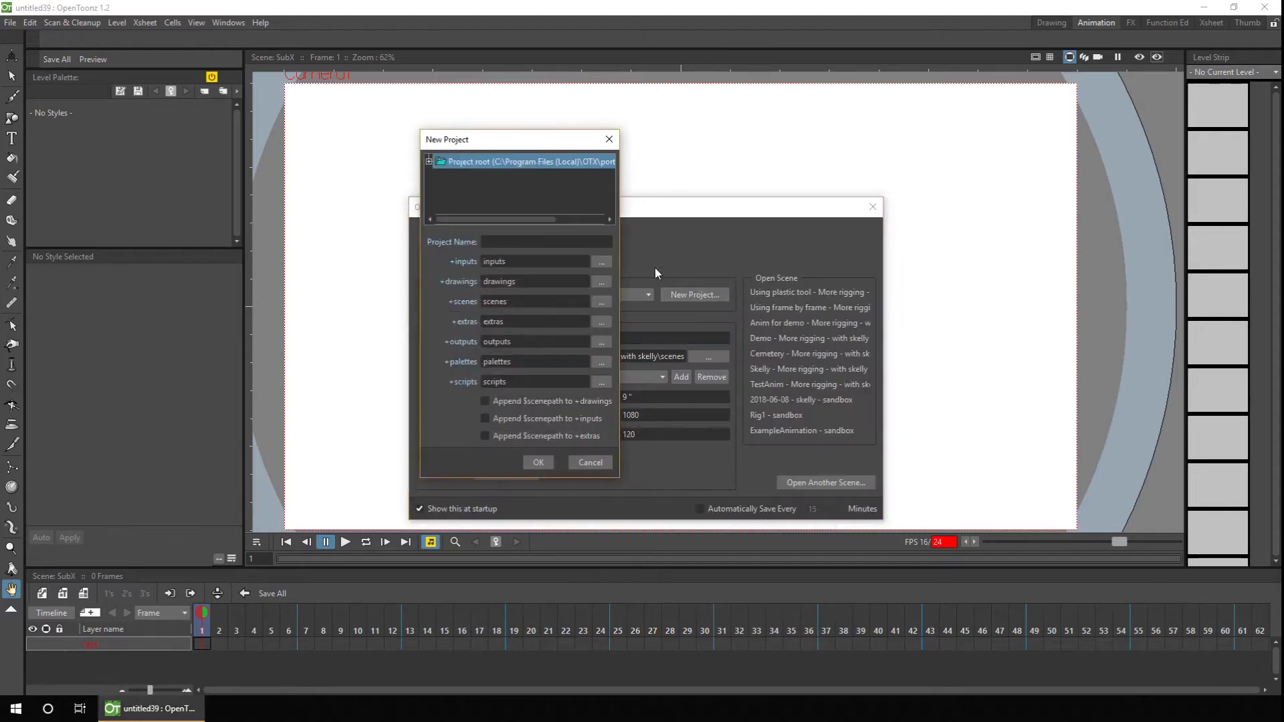
pyautogui.click(543, 242)
pyautogui.write('Anm1')
pyautogui.click(539, 464)
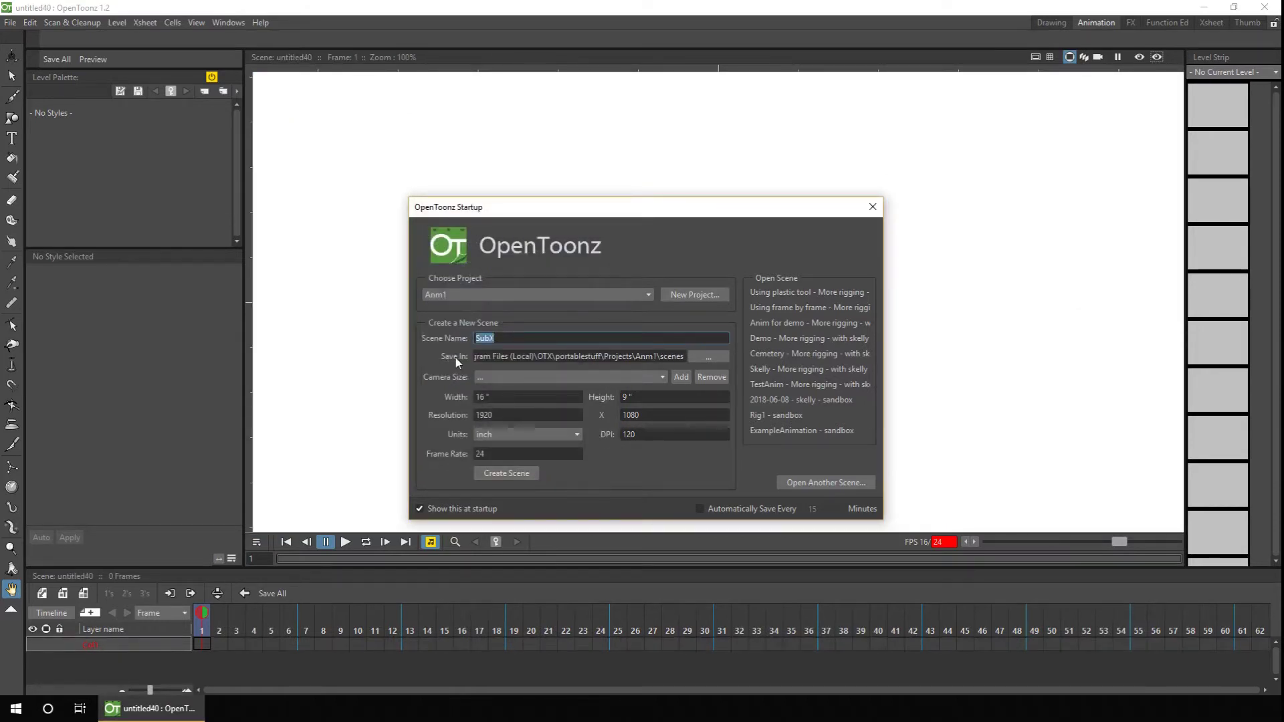
pyautogui.click(506, 472)
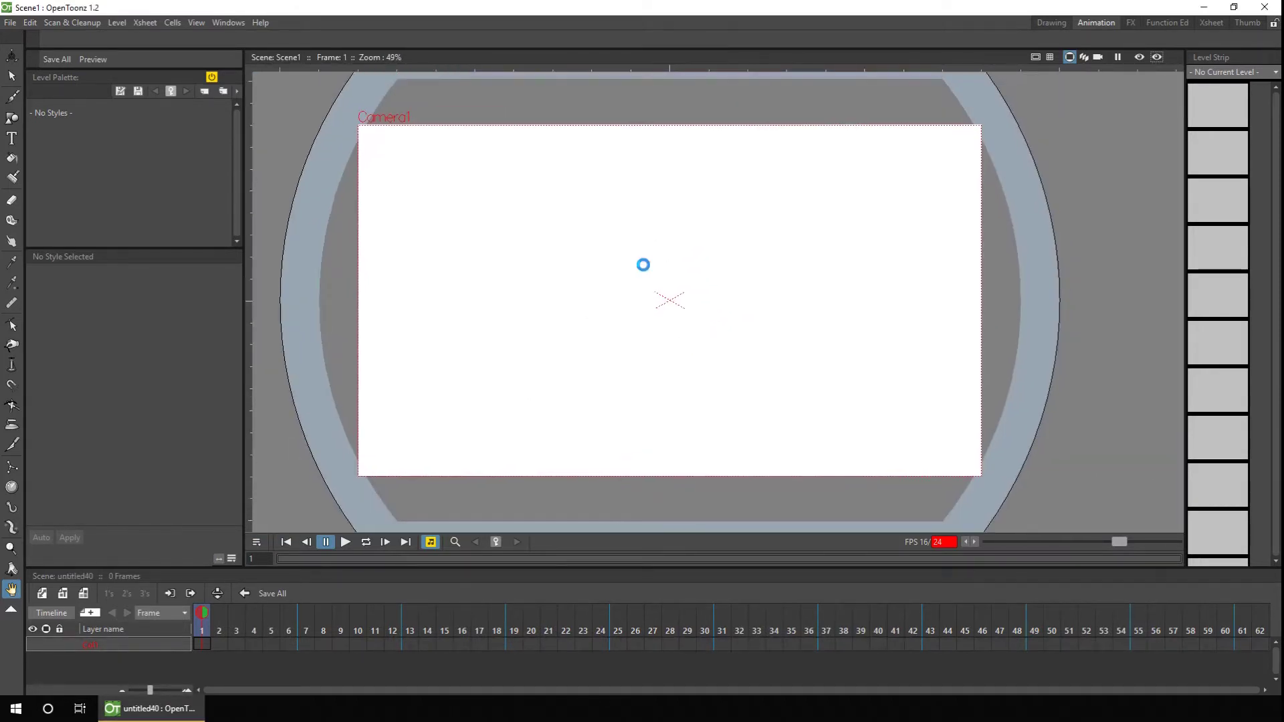
# - Load Skelly.tnz from More rigging - with skelly > scenes as a sub-xsheet and import it
pyautogui.click(10, 22)
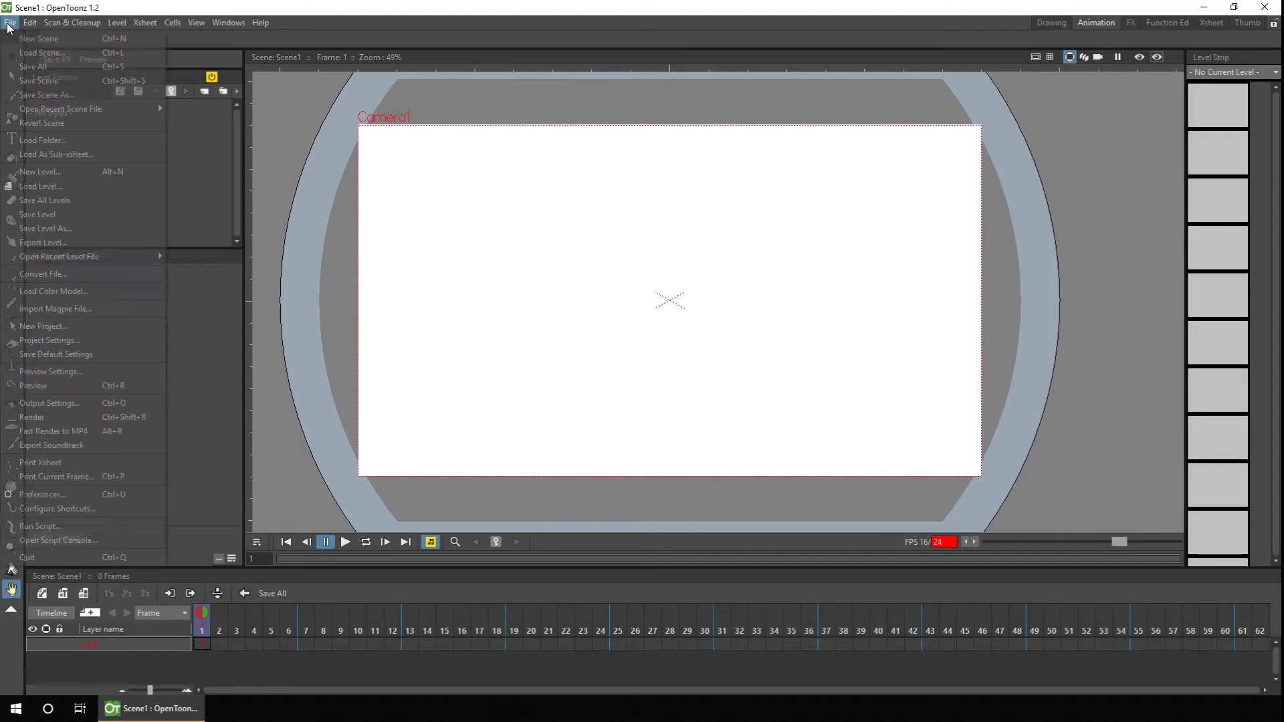
pyautogui.click(99, 152)
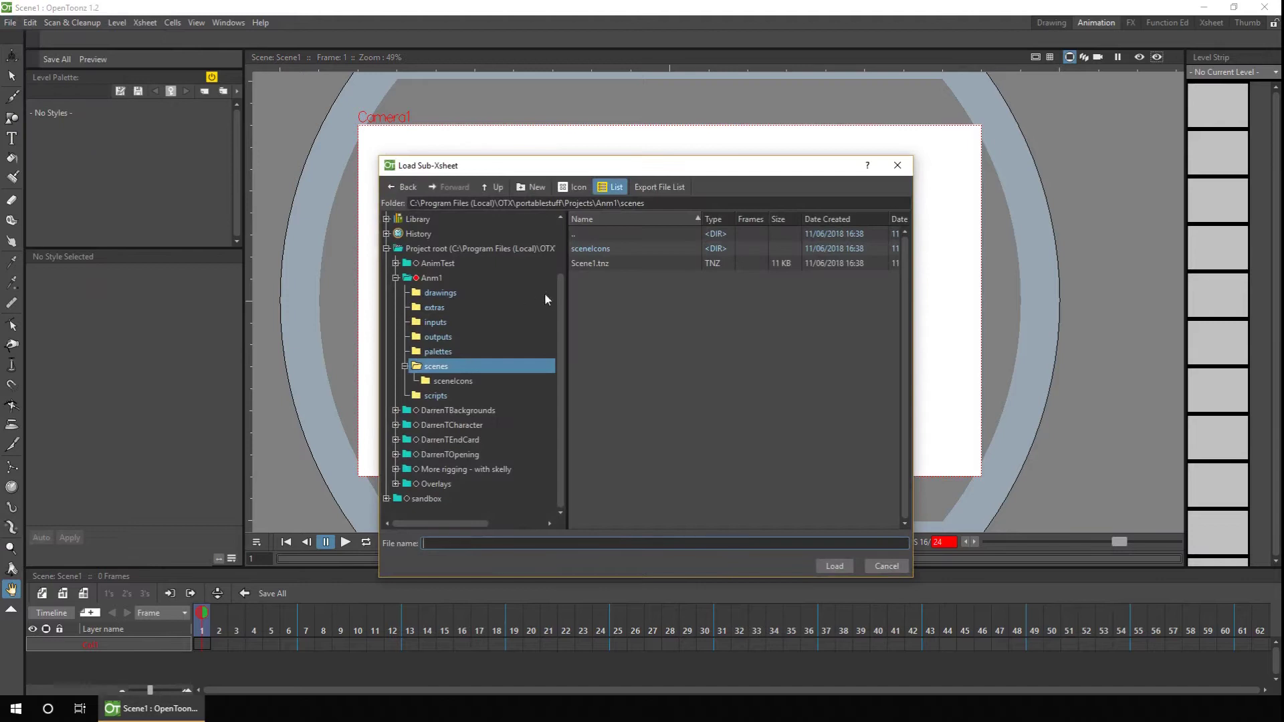
pyautogui.click(395, 469)
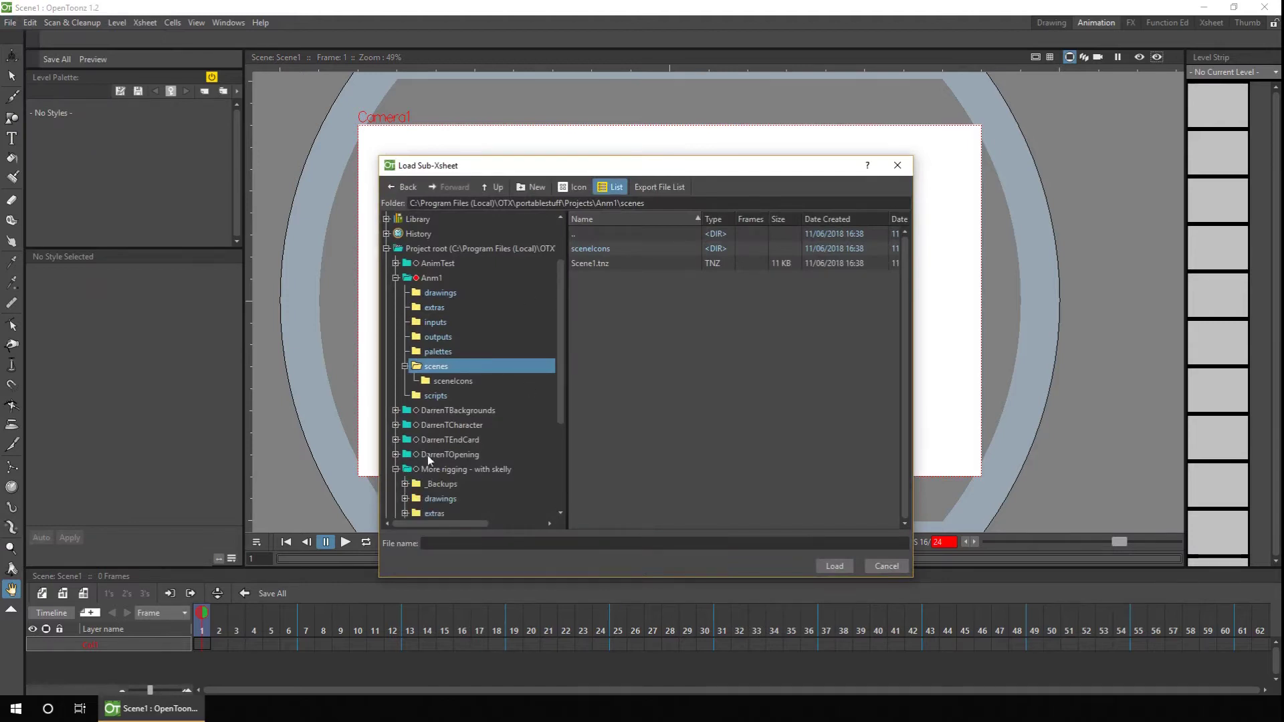
pyautogui.scroll(-3, 560, 391)
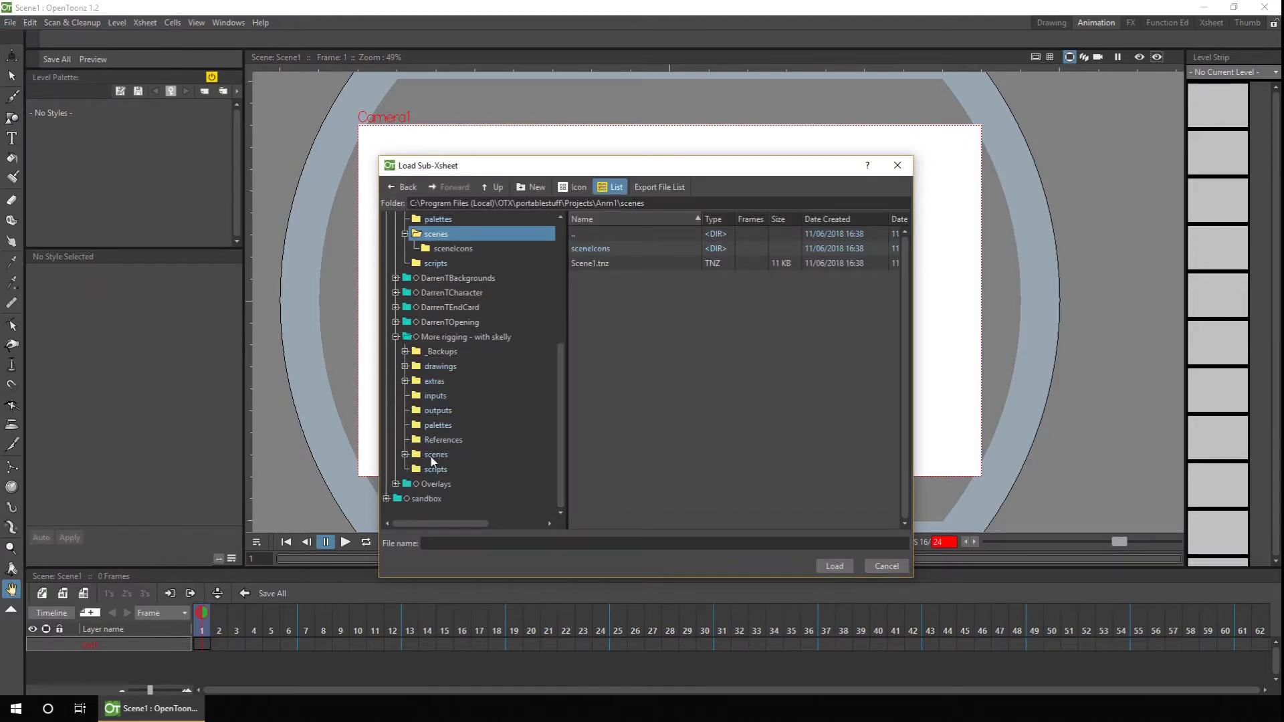
pyautogui.click(432, 458)
pyautogui.click(591, 308)
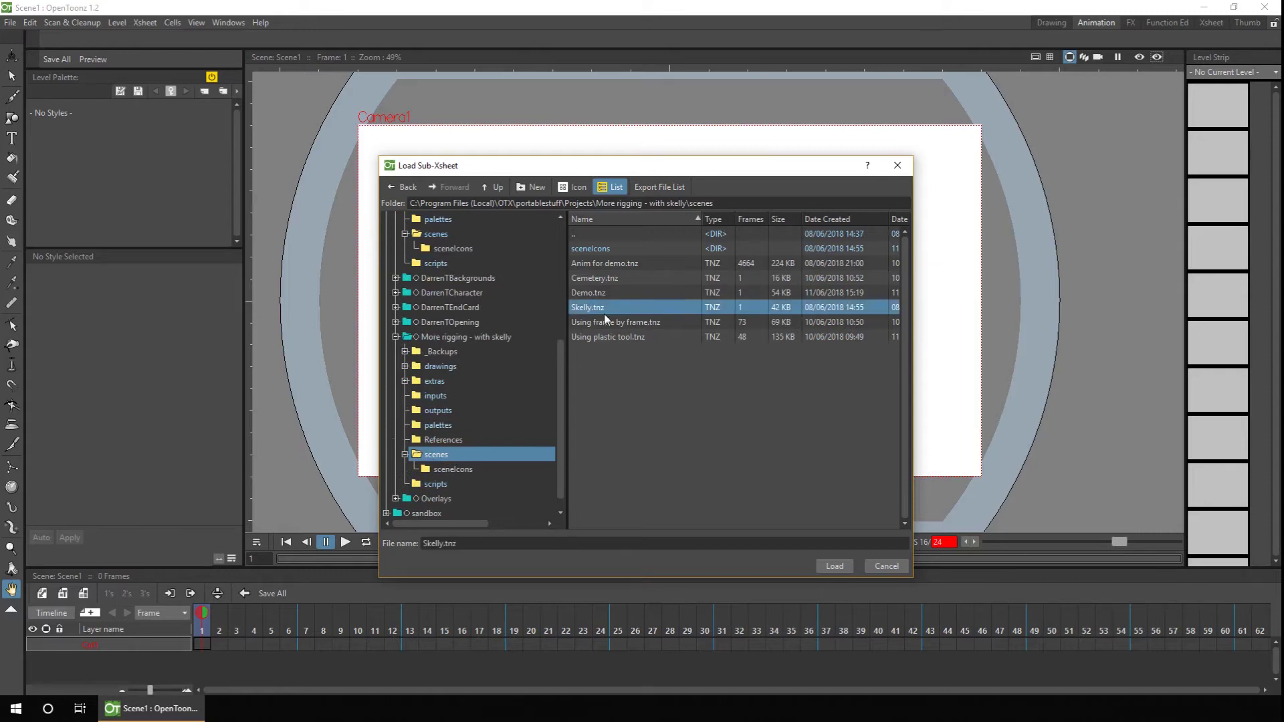
pyautogui.click(834, 567)
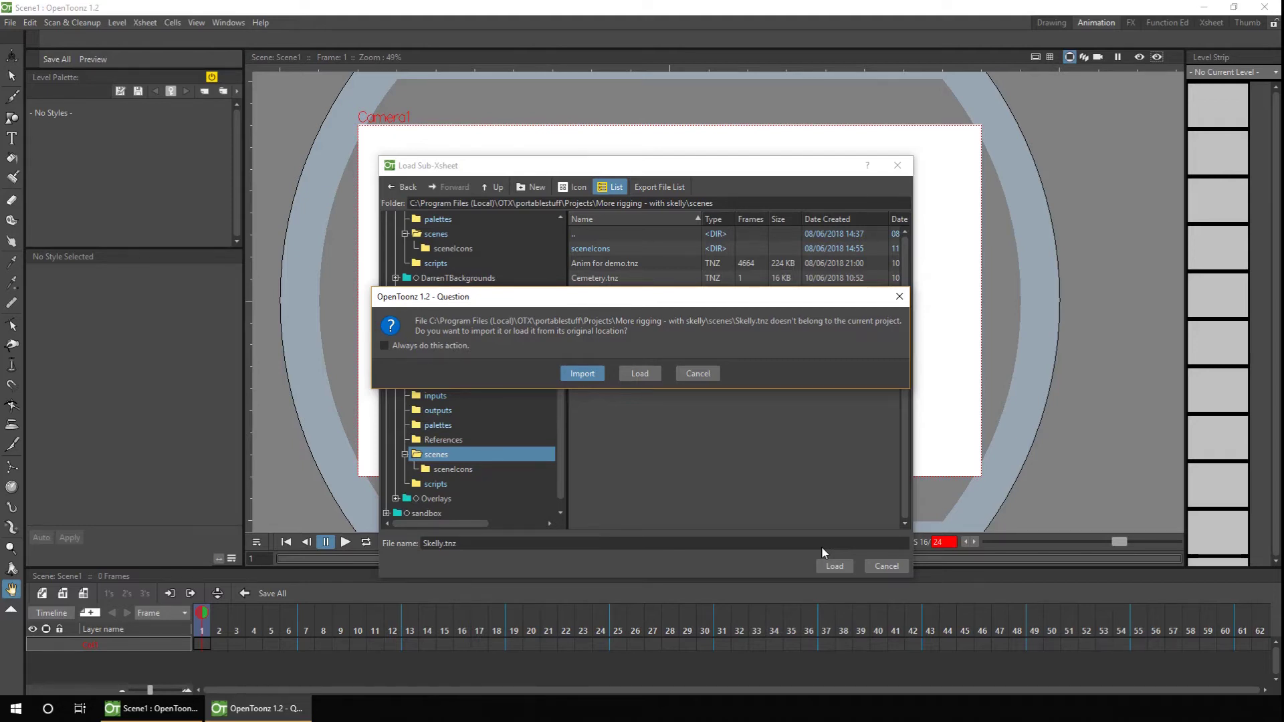
pyautogui.click(583, 374)
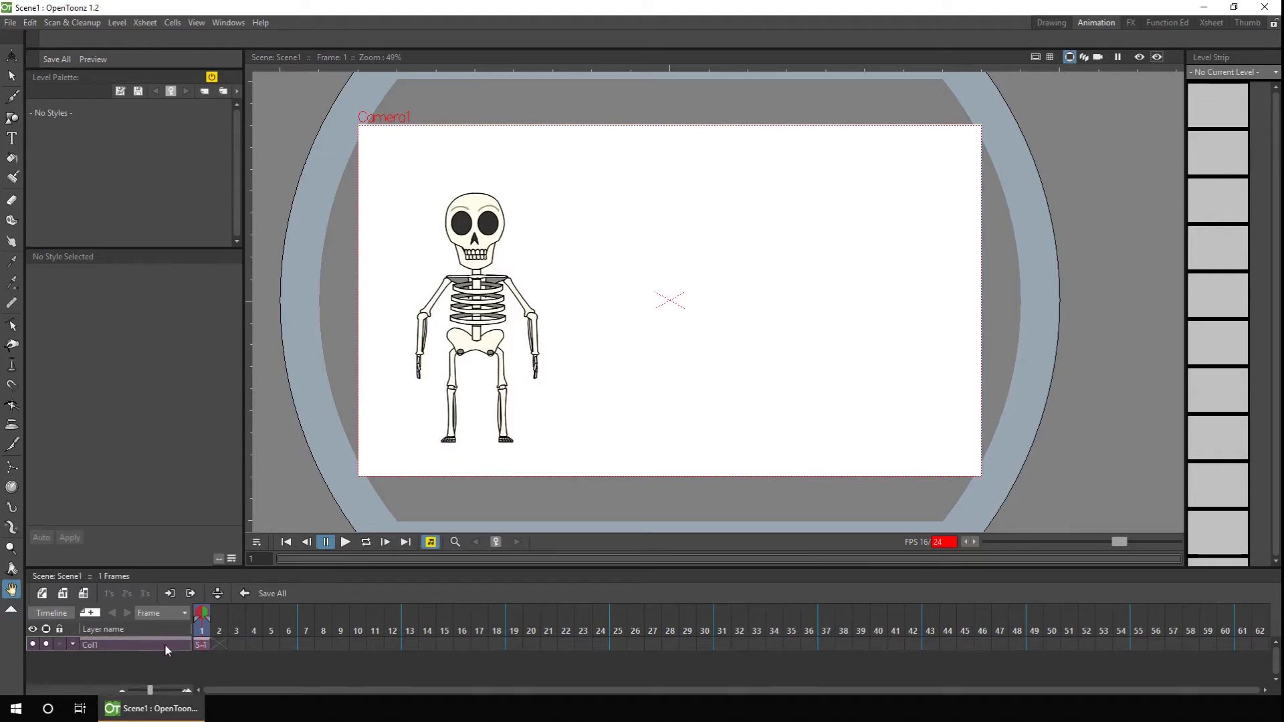
# - Rename the skeleton column Col1 to Skelly
pyautogui.doubleClick(97, 644)
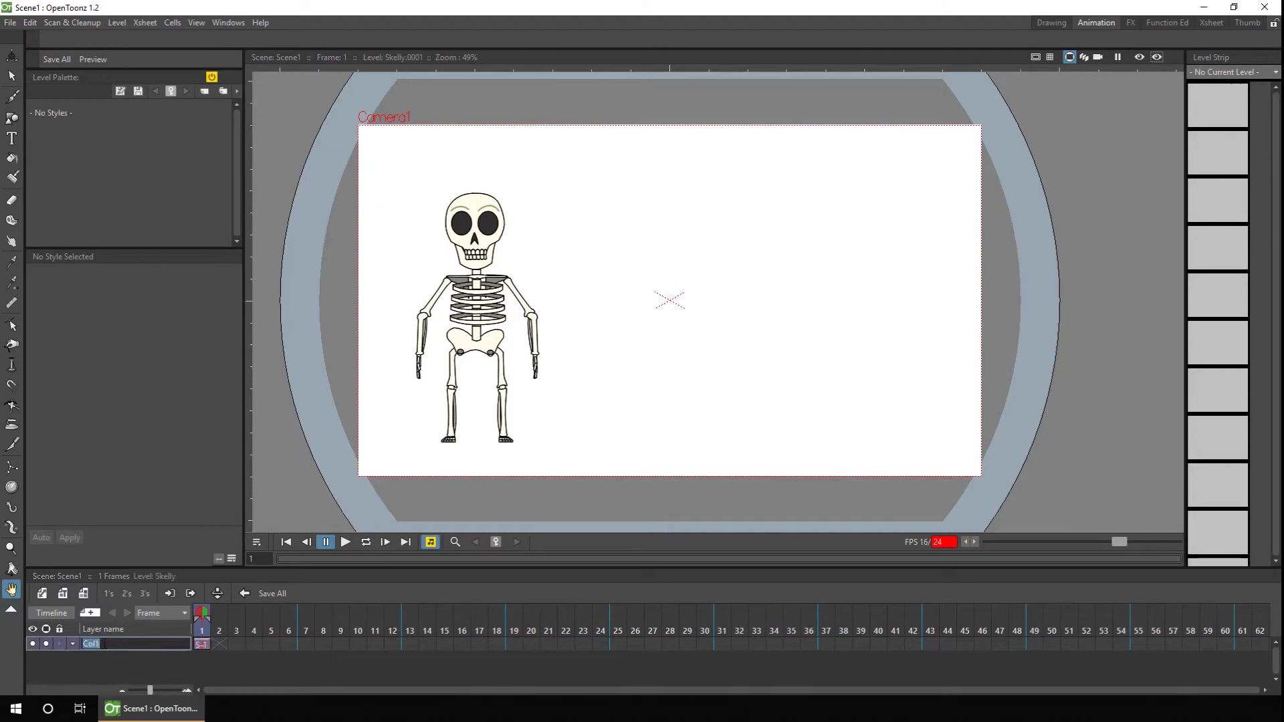
pyautogui.write('Skll')
pyautogui.press('Return')
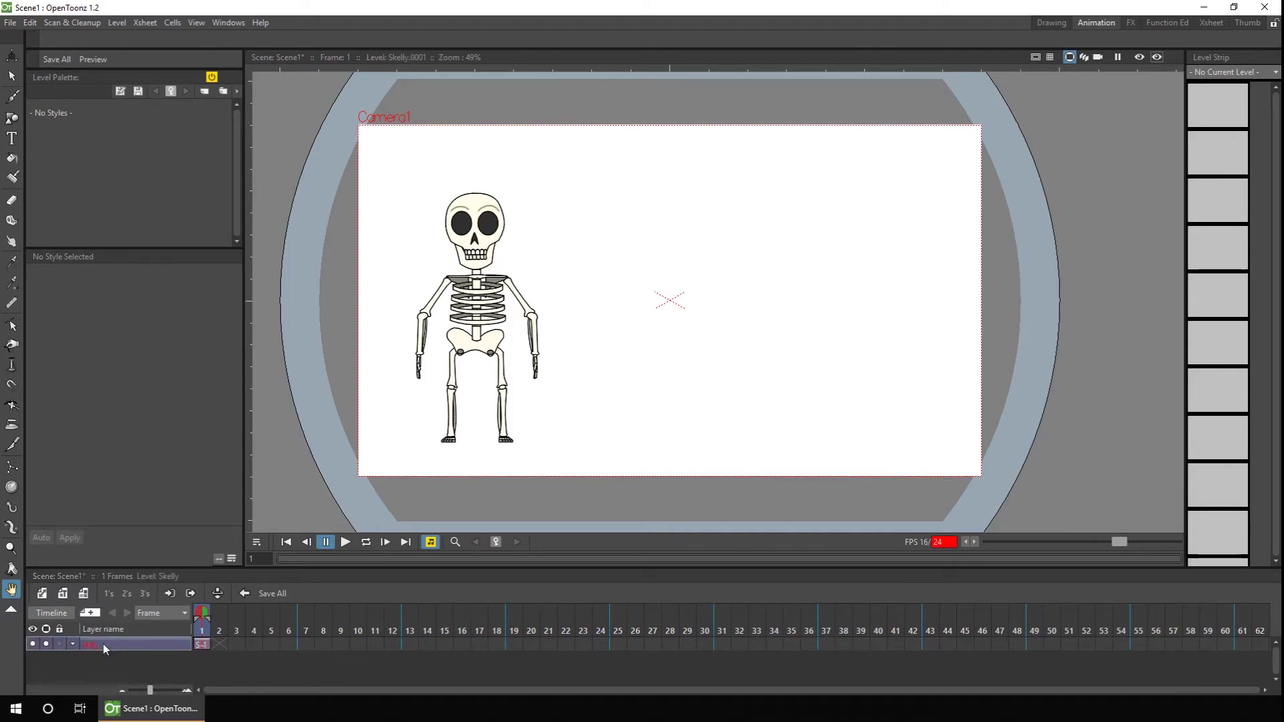
# - Load Cemetery.tnz as a sub-xsheet and import it into the project
pyautogui.hotkey('alt', 'f')
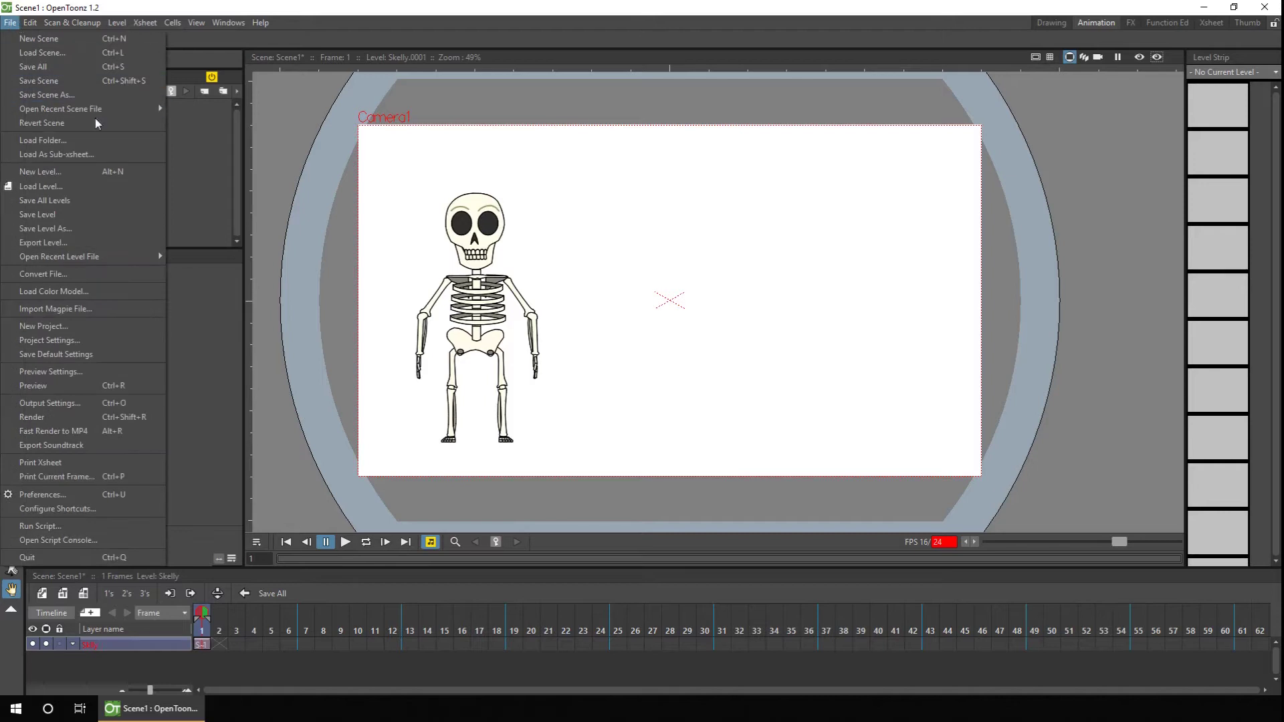
pyautogui.click(99, 154)
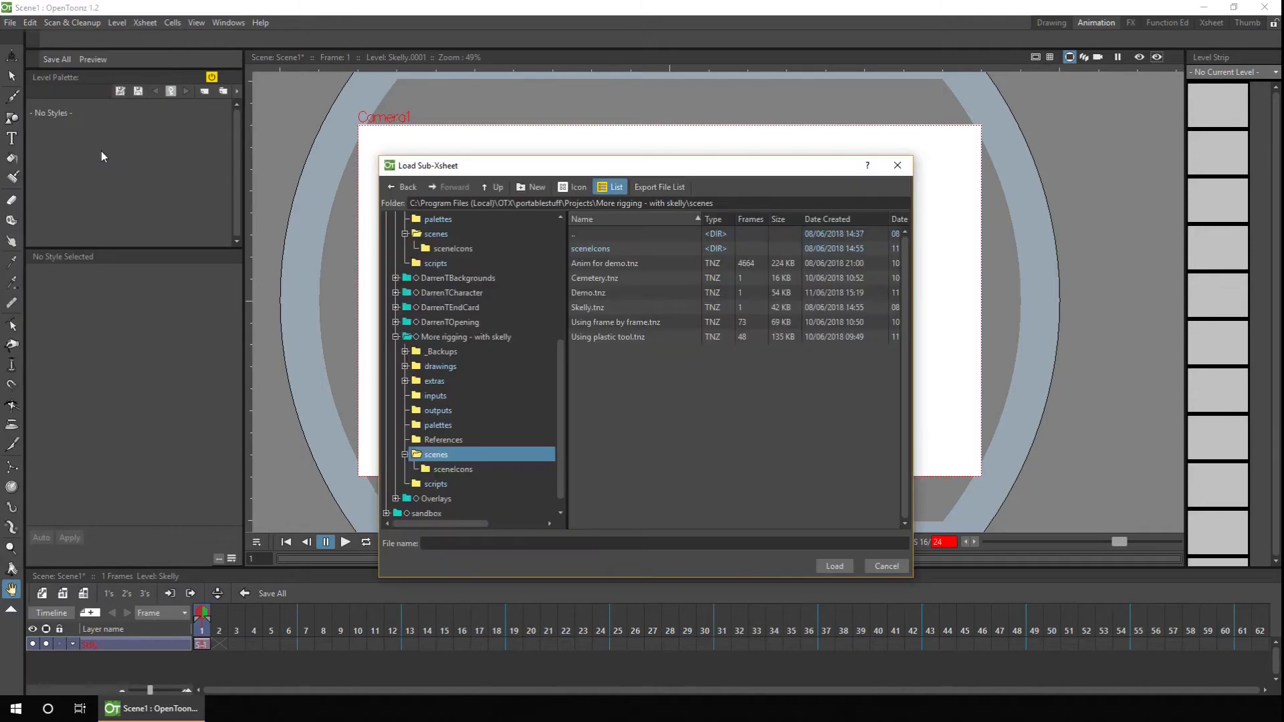
pyautogui.click(579, 278)
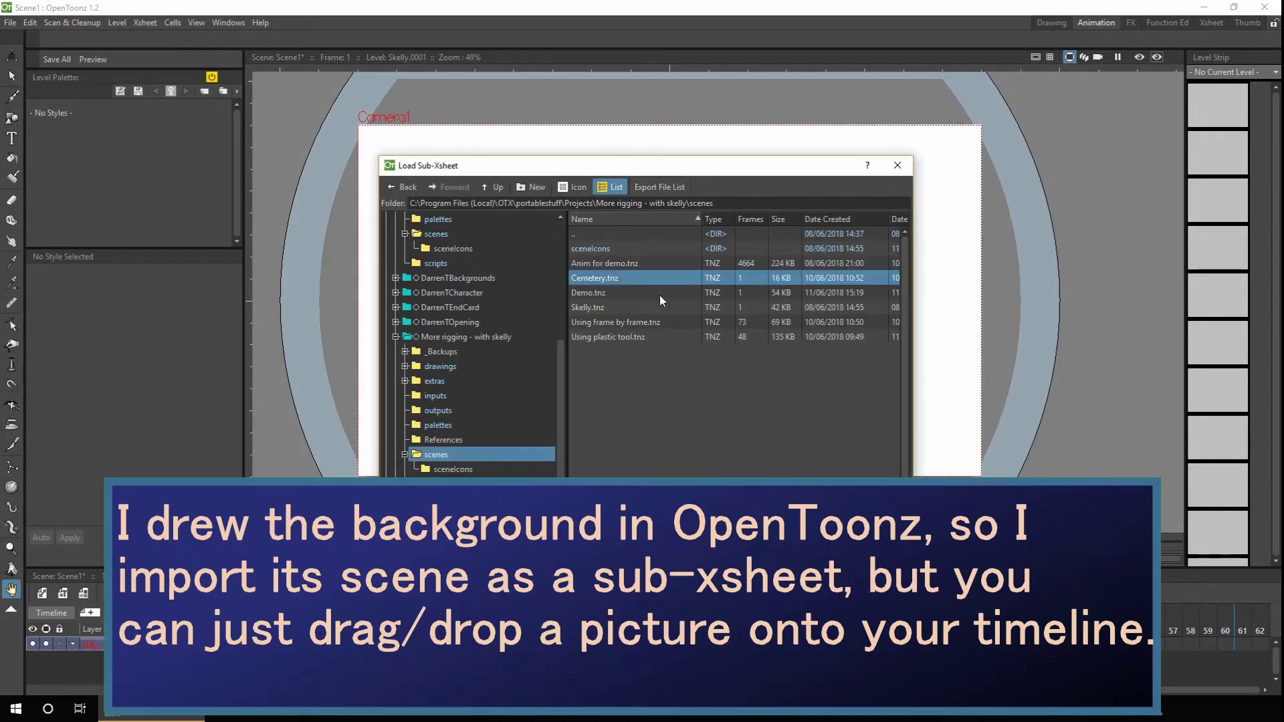
pyautogui.press('Return')
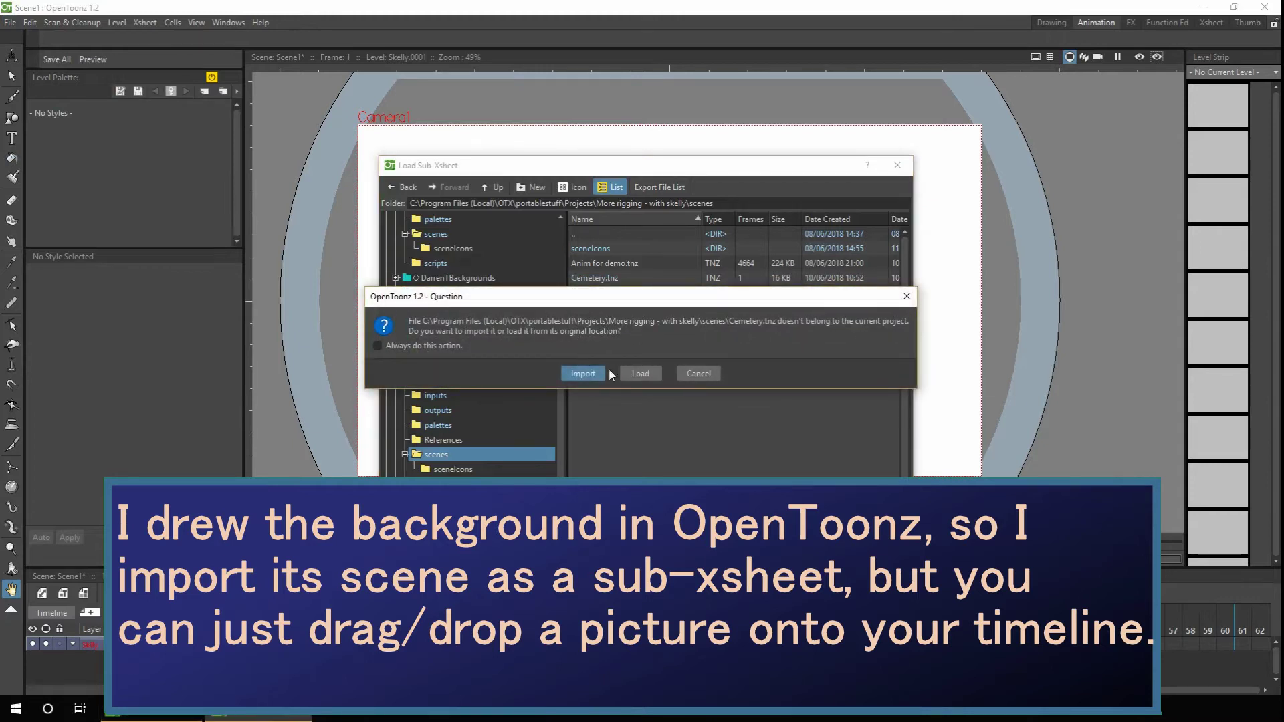
pyautogui.click(582, 370)
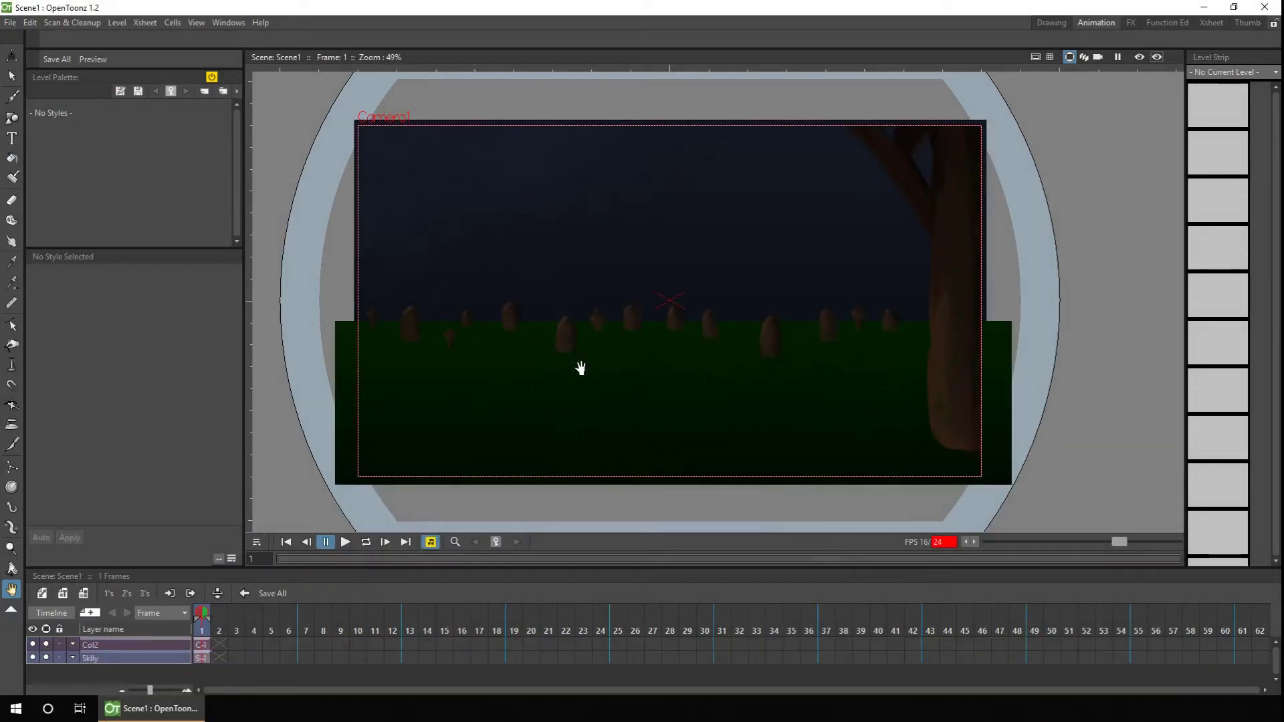
# - Rename the cemetery column to Cem, place the skeleton in front, and select its frame 1 cell
pyautogui.doubleClick(149, 643)
pyautogui.write('Cem')
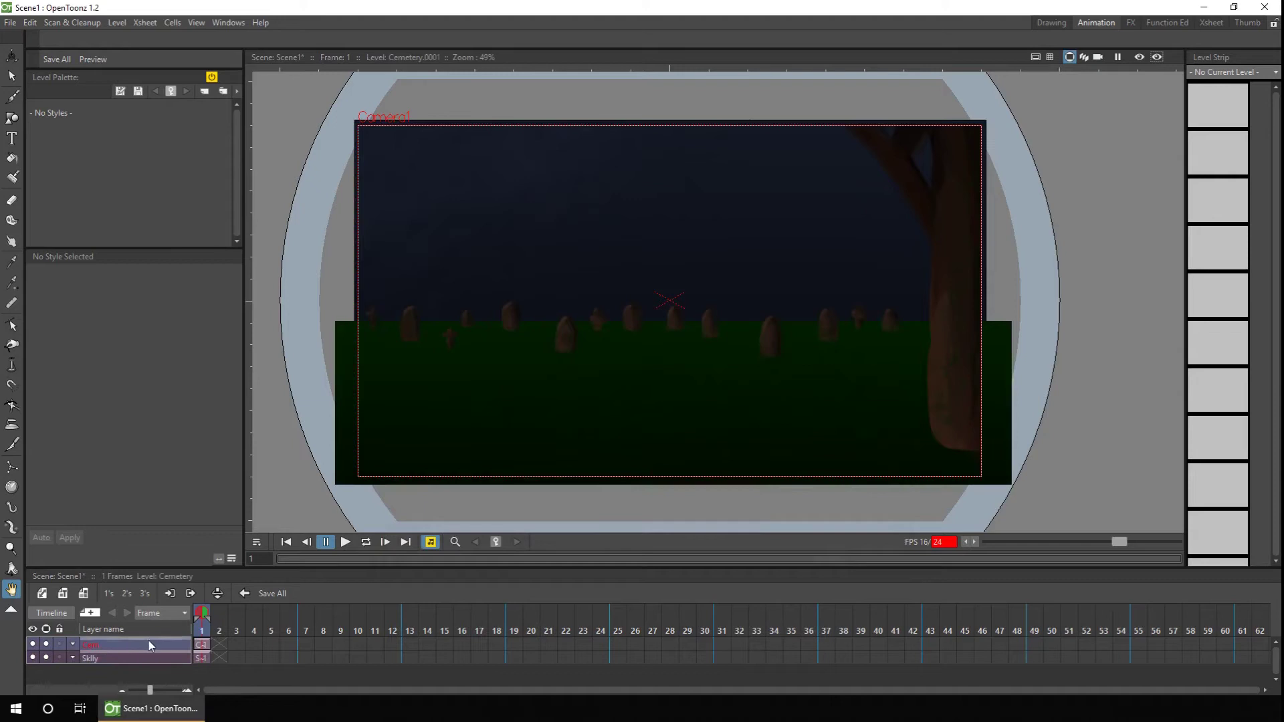
pyautogui.moveTo(147, 640); pyautogui.dragTo(146, 660)
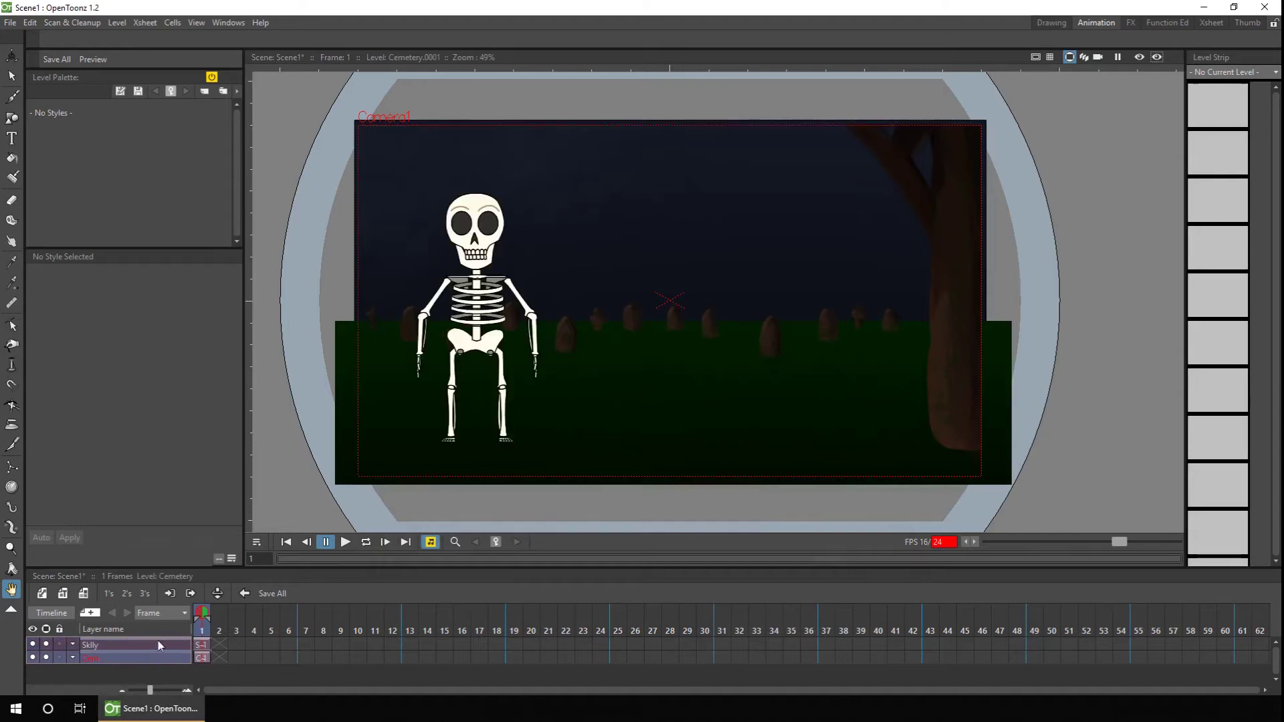
pyautogui.click(200, 645)
pyautogui.click(199, 647)
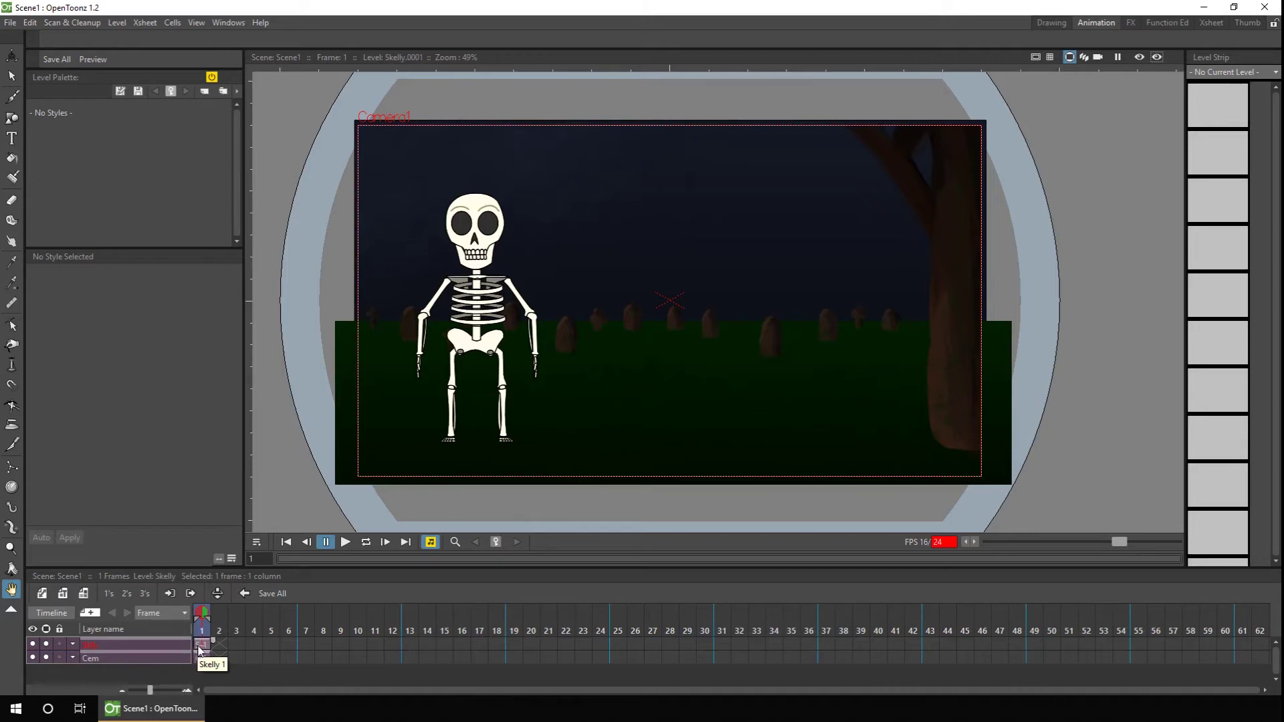
# - Enter the Skelly sub-xsheet, enlarge the timeline, and select frame 1 across all 16 body-part layers
pyautogui.click(170, 594)
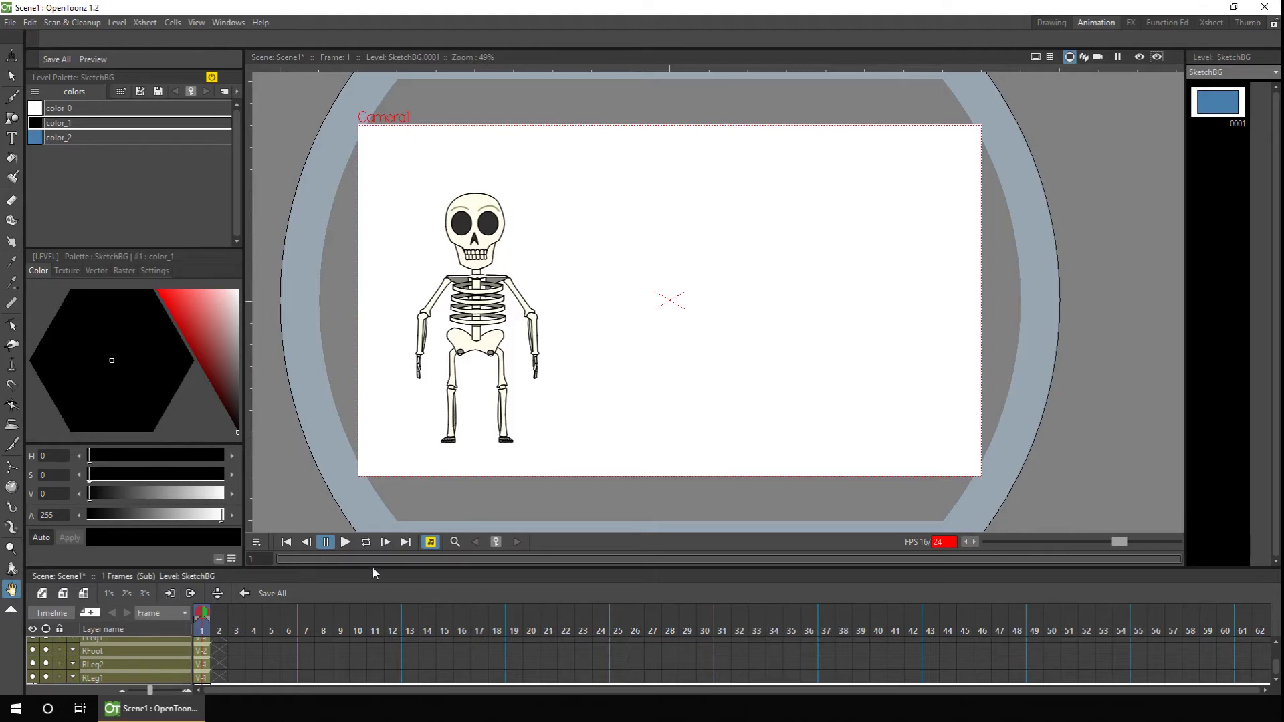
pyautogui.moveTo(371, 568); pyautogui.dragTo(384, 347)
pyautogui.moveTo(201, 424); pyautogui.dragTo(610, 586)
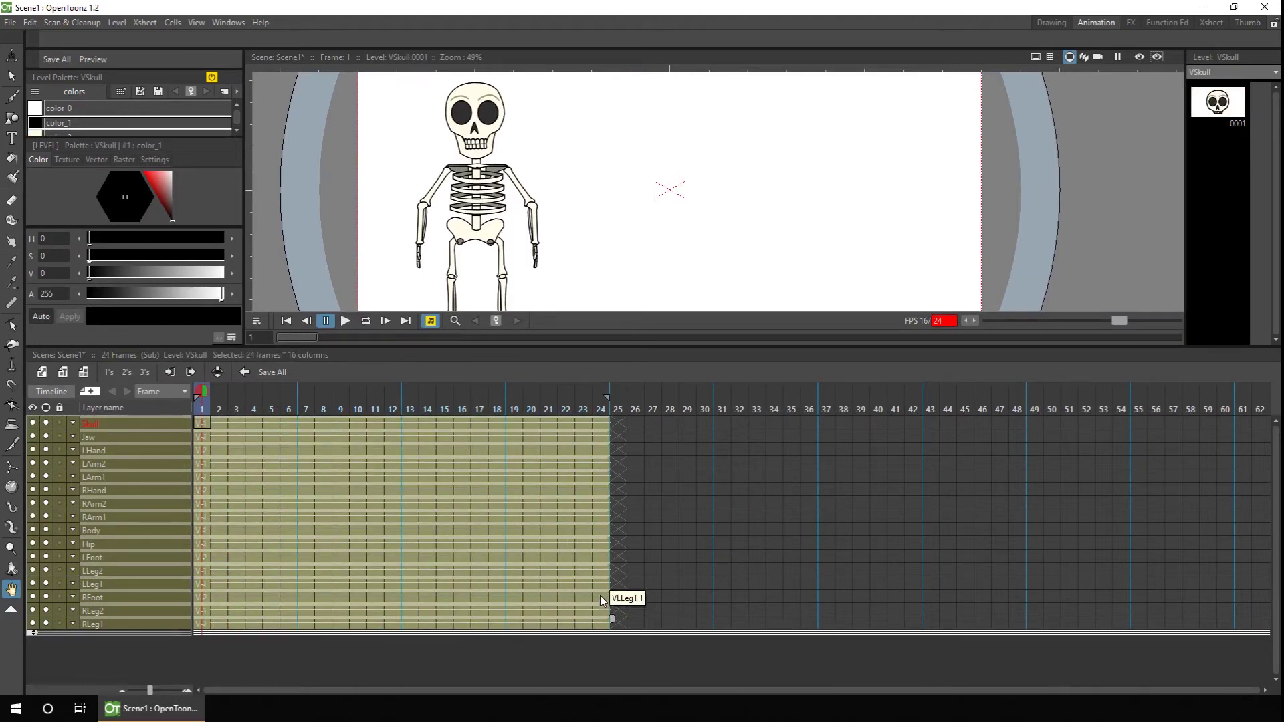
# - Key the Body rotation at frames 7, 13 and 20 with a 17° tilt, and key it upright at 24
pyautogui.click(301, 532)
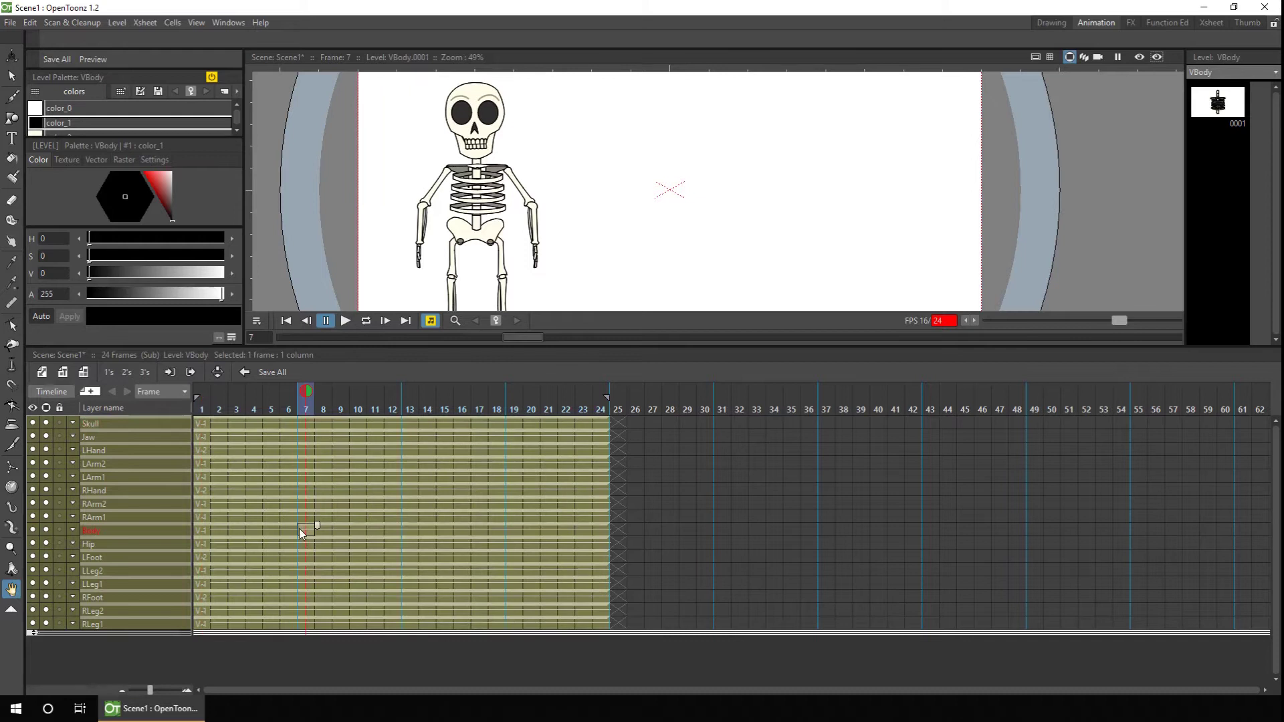
pyautogui.click(415, 530)
pyautogui.press('a')
pyautogui.moveTo(535, 239); pyautogui.dragTo(535, 221)
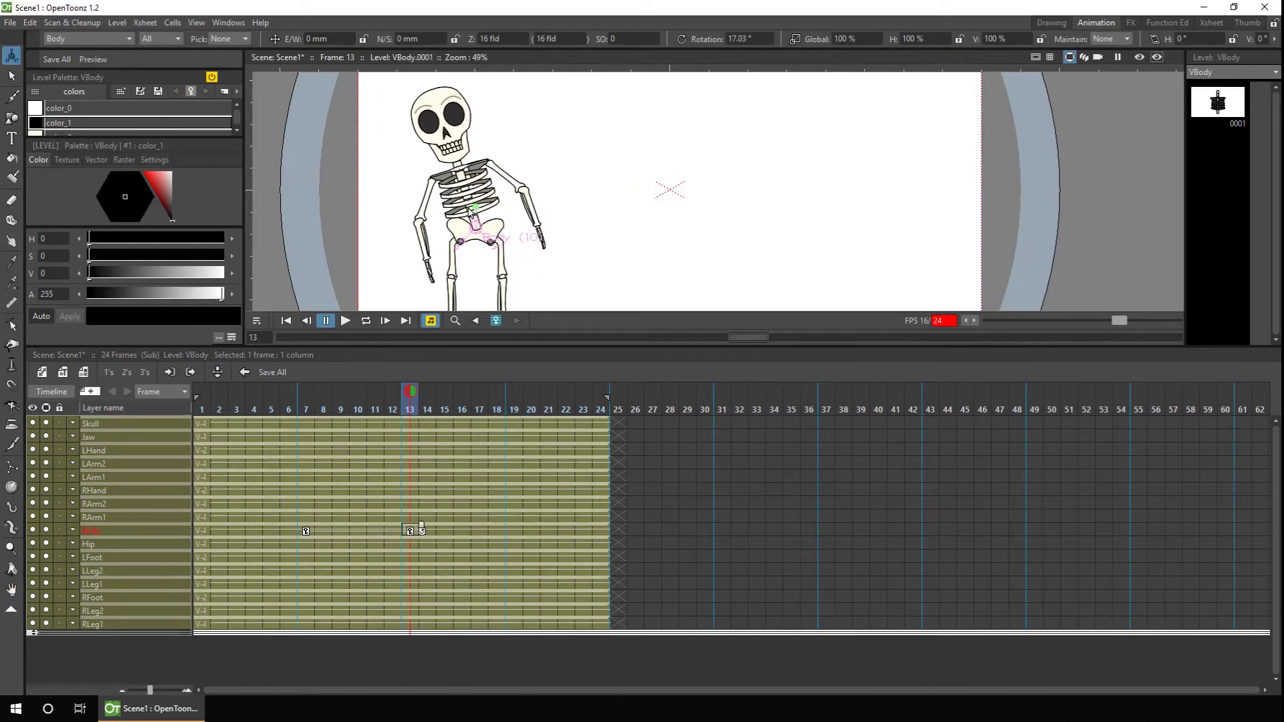
pyautogui.click(531, 531)
pyautogui.click(543, 525)
pyautogui.click(601, 531)
pyautogui.hotkey('ctrl', 'v')
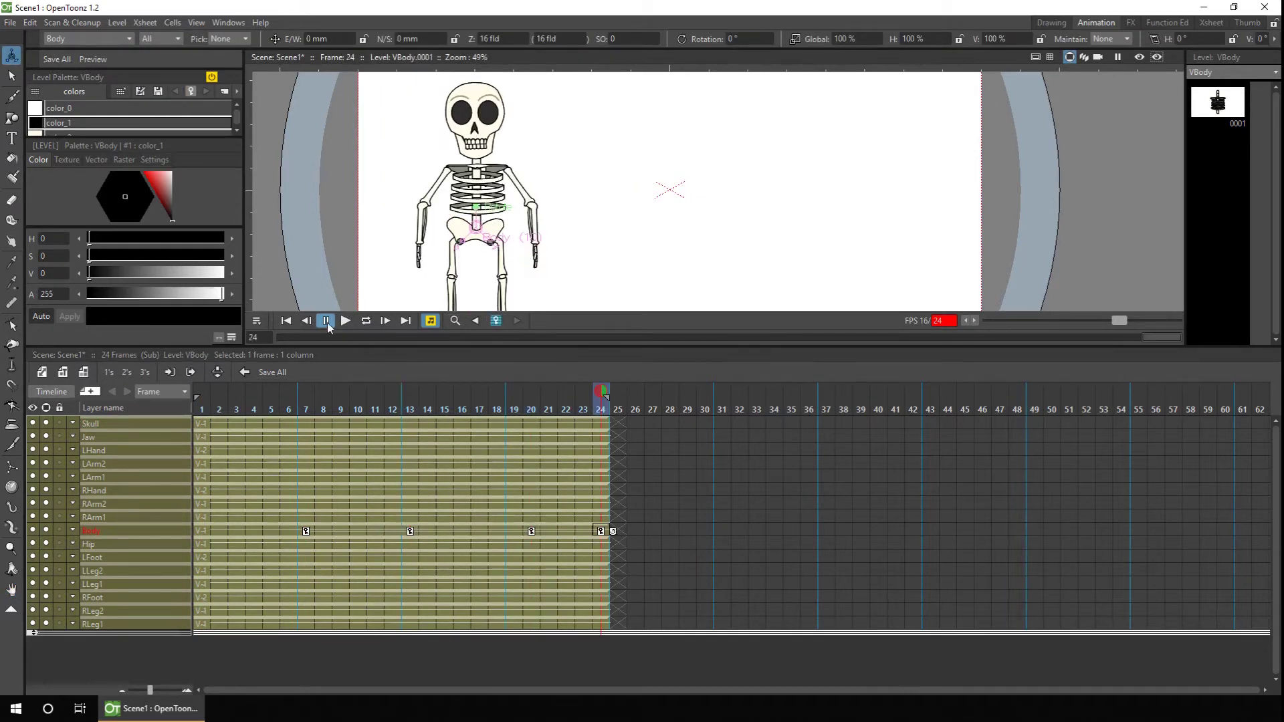
# - Play the rocking body animation from frame 1, then return to frame 1
pyautogui.click(286, 320)
pyautogui.click(346, 322)
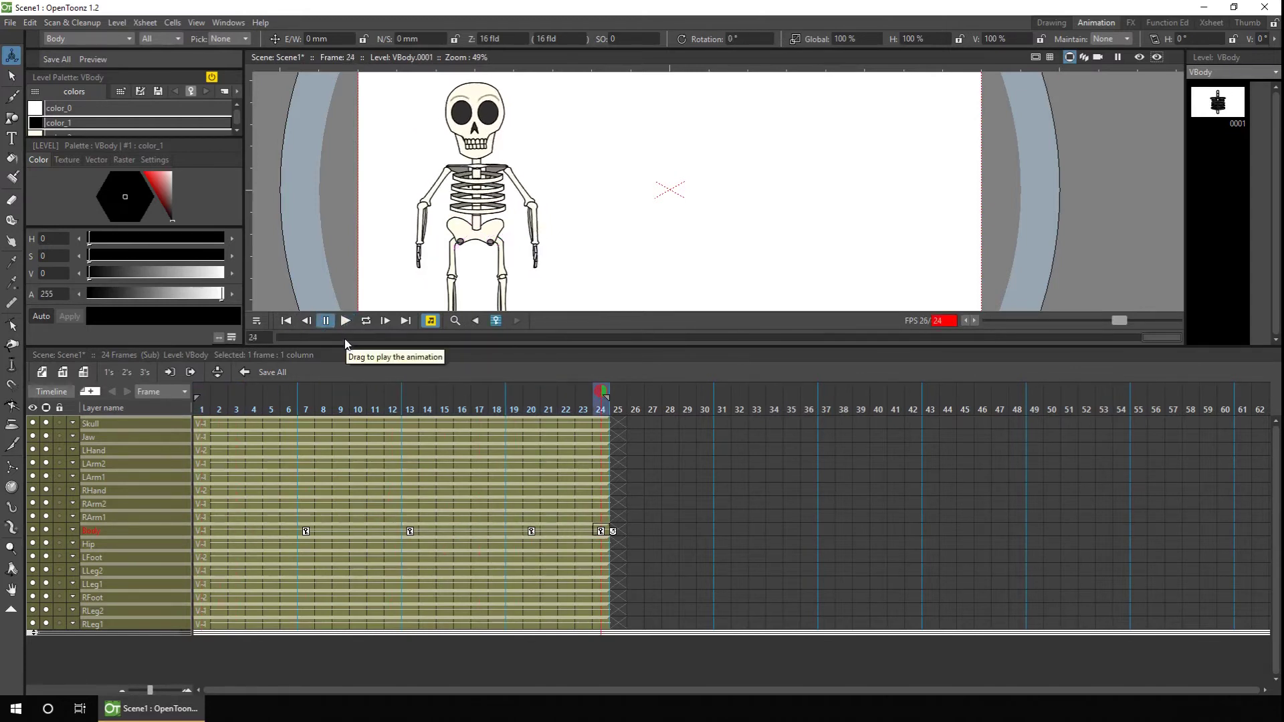
pyautogui.click(346, 343)
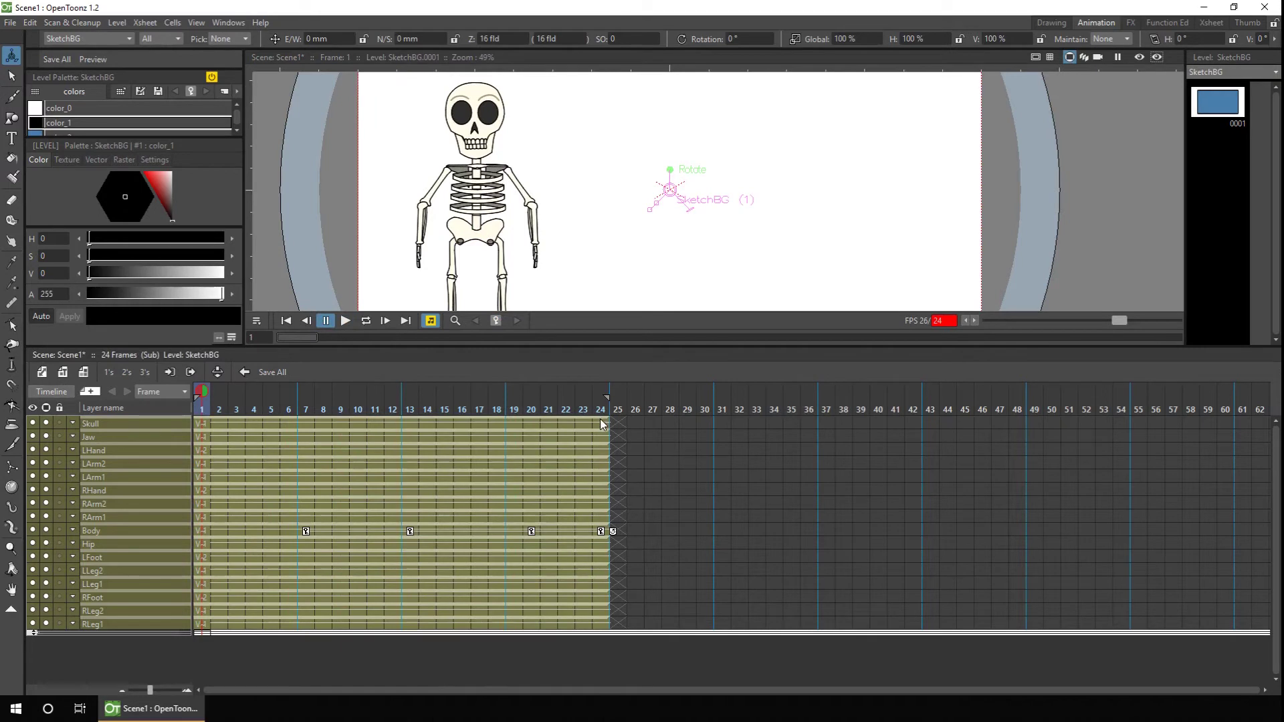
# - Return to the main scene, play it, and extend the Cem background cell to frame 24
pyautogui.click(191, 372)
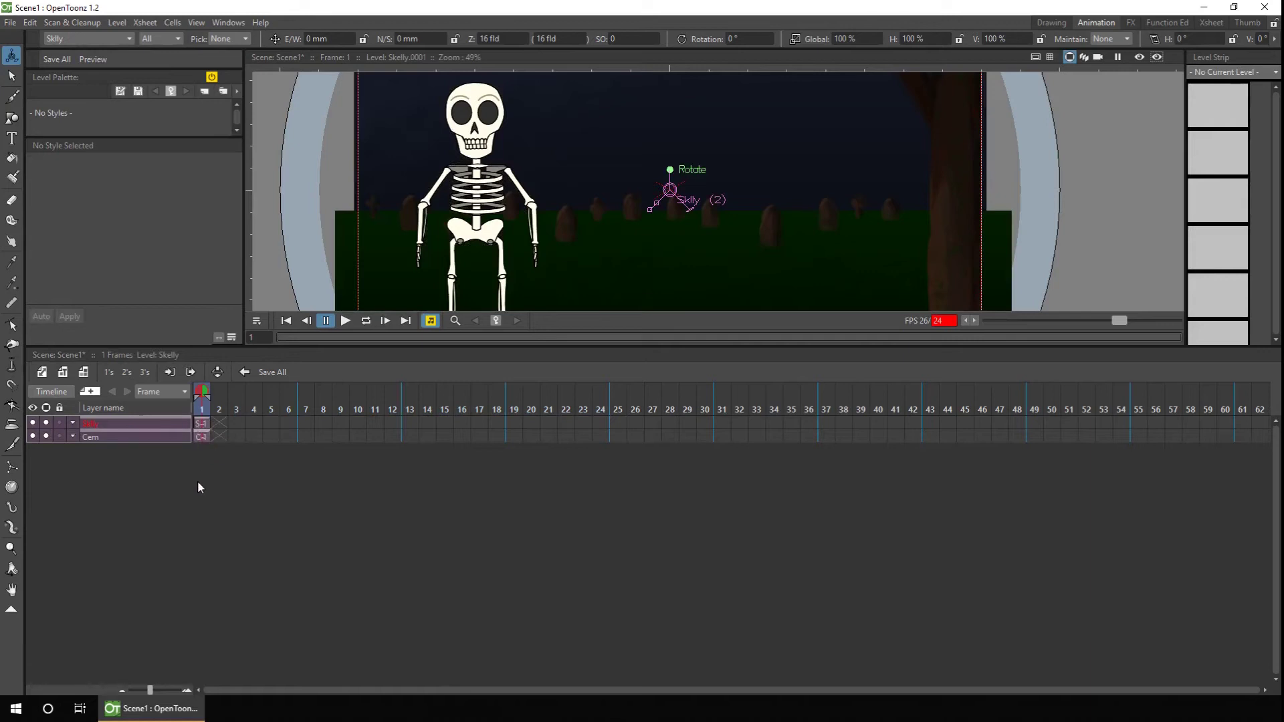
pyautogui.click(342, 322)
pyautogui.click(202, 436)
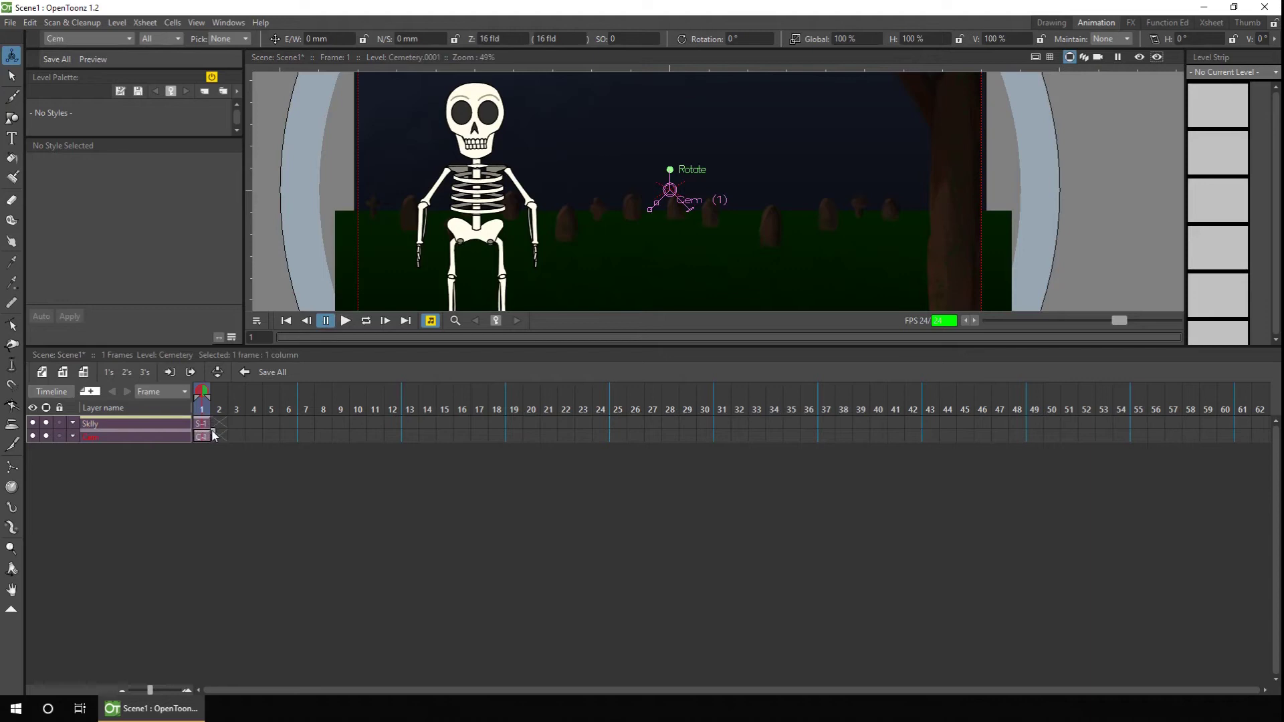
pyautogui.moveTo(414, 436); pyautogui.dragTo(613, 432)
# - Widen the timeline frames, extend the Skelly cell into frame 2, and set its sub-xsheet frame number
pyautogui.click(207, 423)
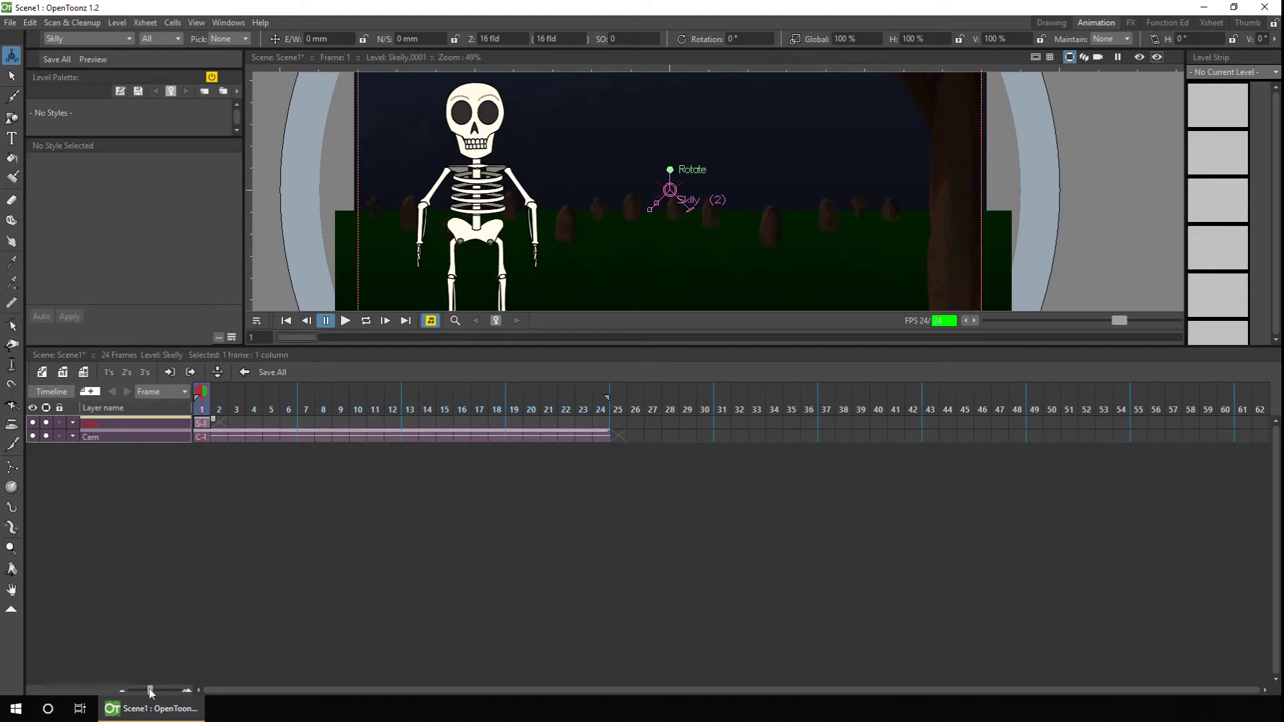
pyautogui.moveTo(150, 690); pyautogui.dragTo(178, 690)
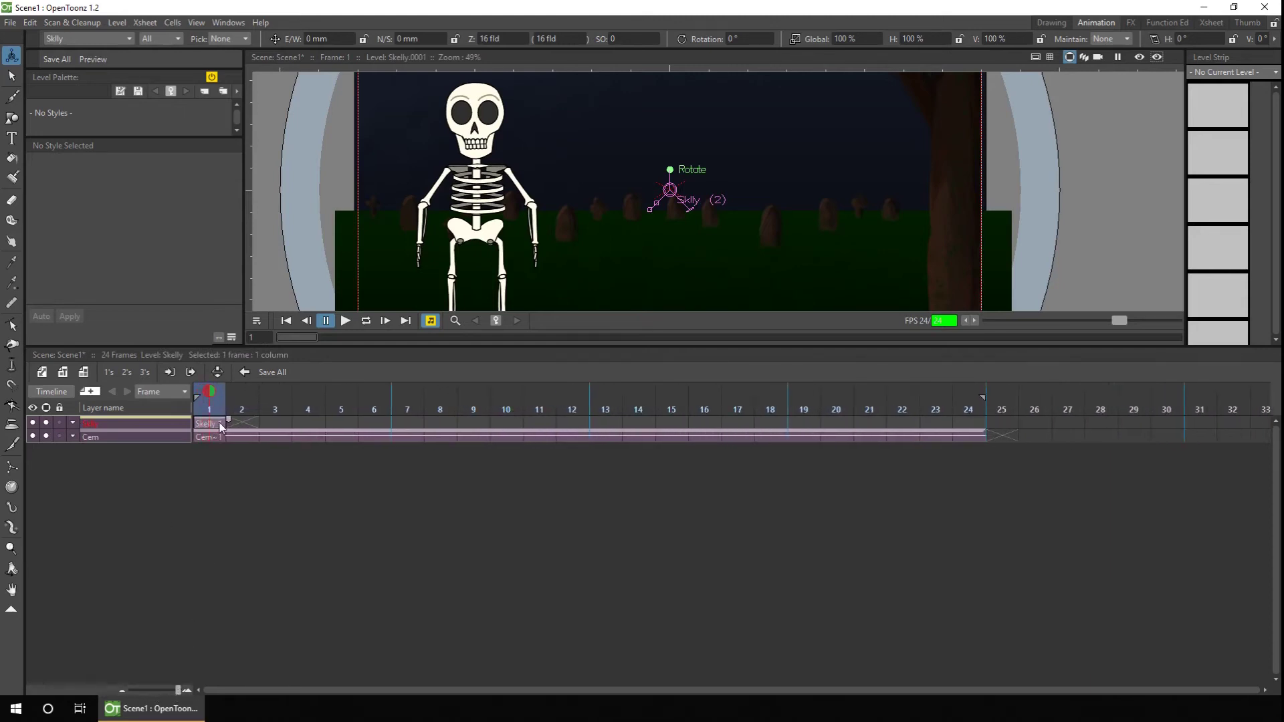
pyautogui.moveTo(228, 423)
pyautogui.mouseDown()
pyautogui.moveTo(267, 424)
pyautogui.moveTo(243, 424)
pyautogui.mouseUp()
pyautogui.click(245, 426)
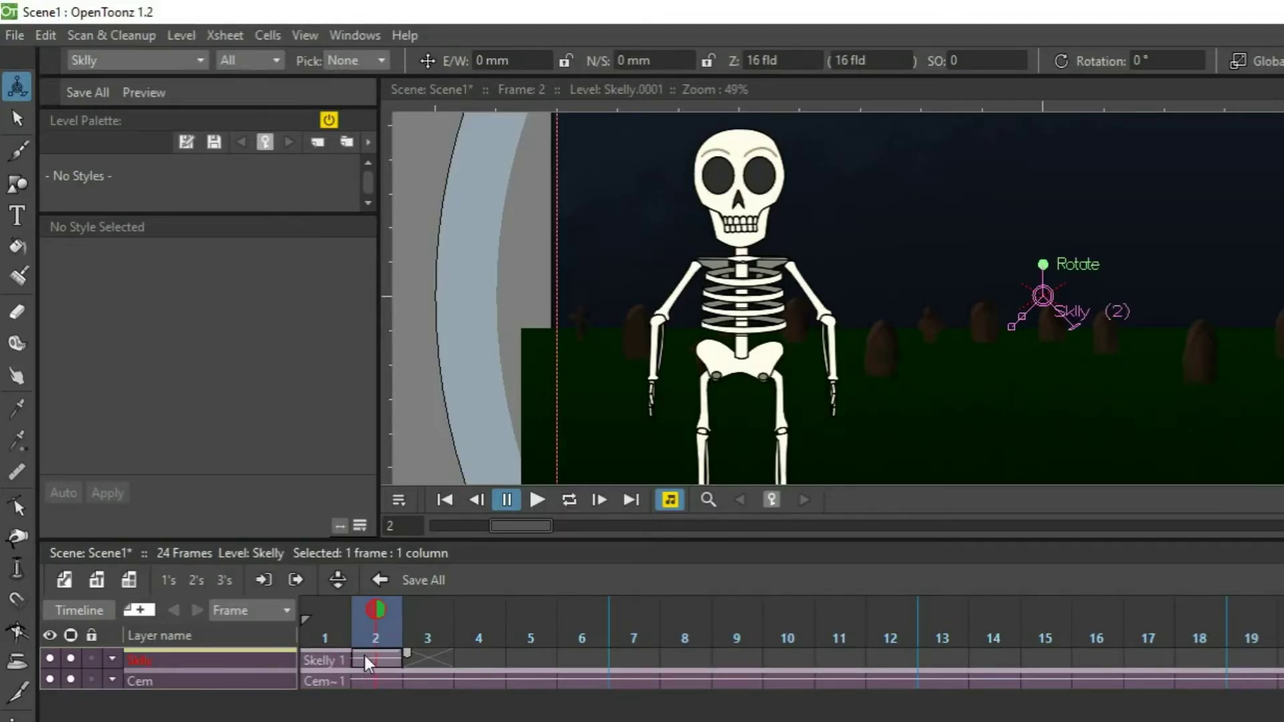
pyautogui.click(267, 35)
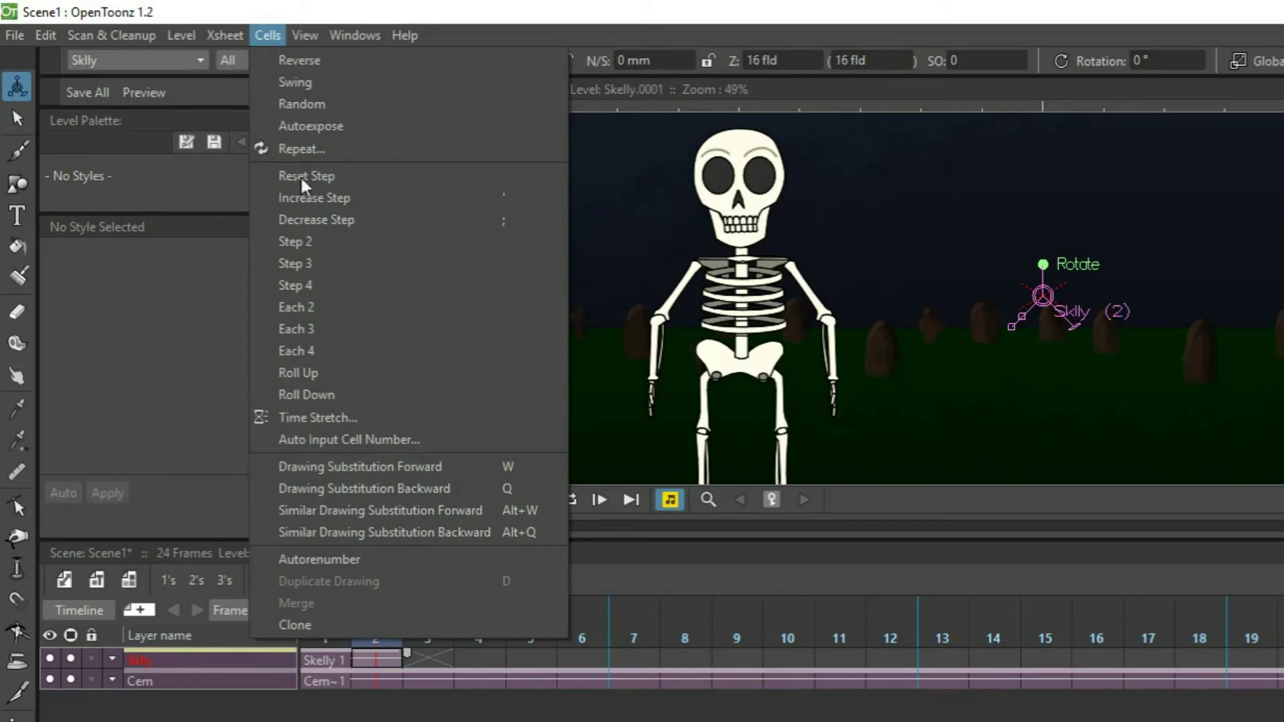
pyautogui.click(372, 636)
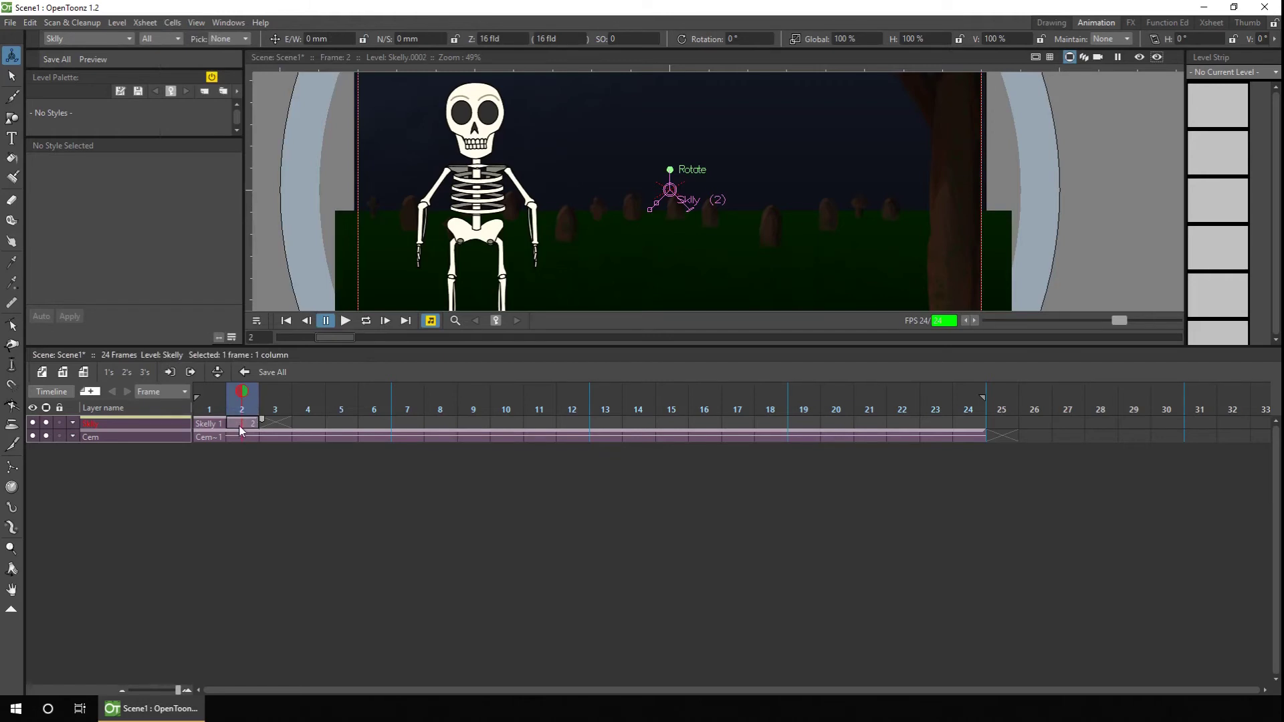
pyautogui.write('4')
pyautogui.press('Return')
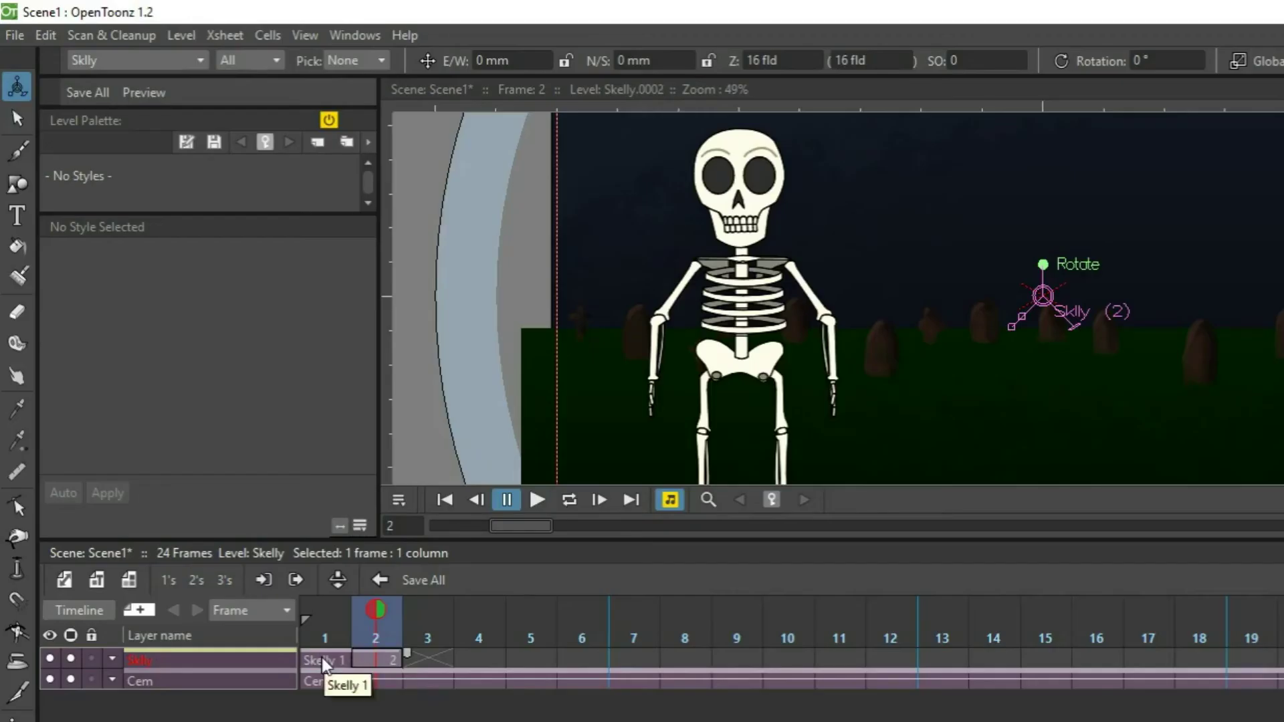
# - Select Skelly cells 1–2 and fill the column with sub-xsheet frames 1 through 24
pyautogui.click(206, 421)
pyautogui.moveTo(362, 658); pyautogui.dragTo(1281, 652)
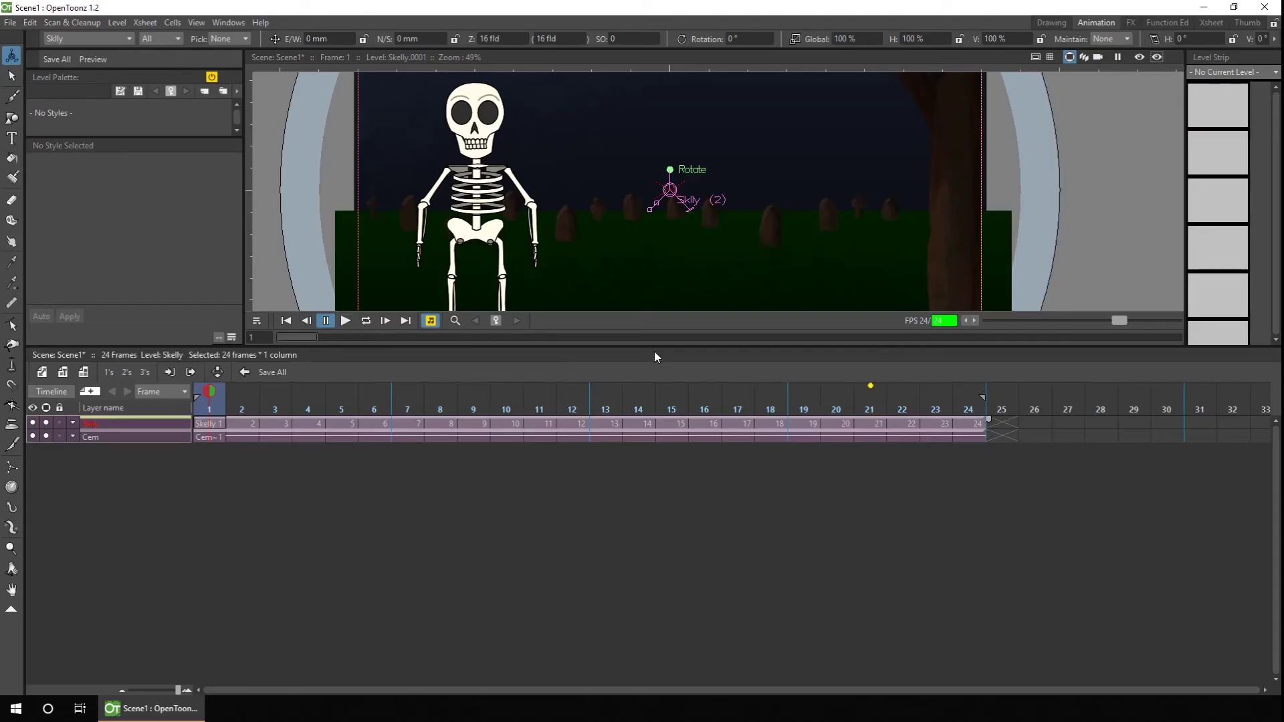
# - Enlarge the viewer, switch to Camera View, play the scene, and return to frame 1
pyautogui.moveTo(1015, 552); pyautogui.dragTo(1005, 718)
pyautogui.moveTo(647, 462); pyautogui.dragTo(647, 519)
pyautogui.click(1097, 57)
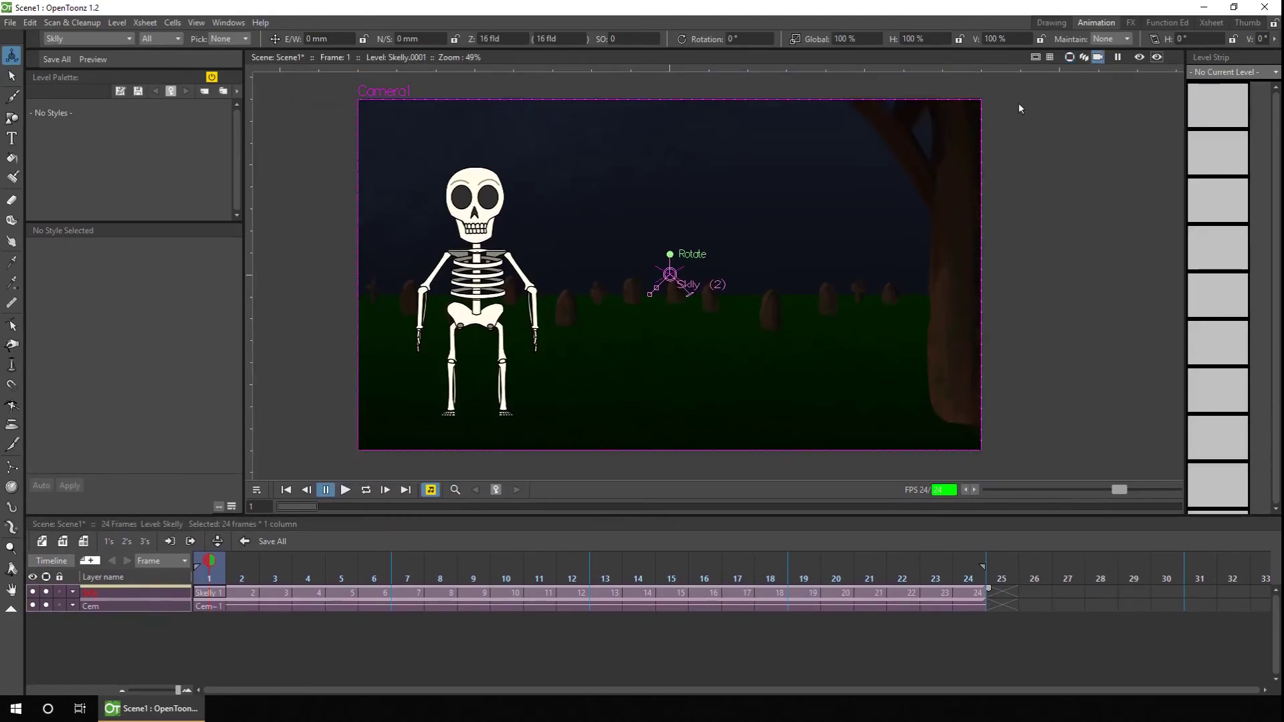
pyautogui.click(345, 489)
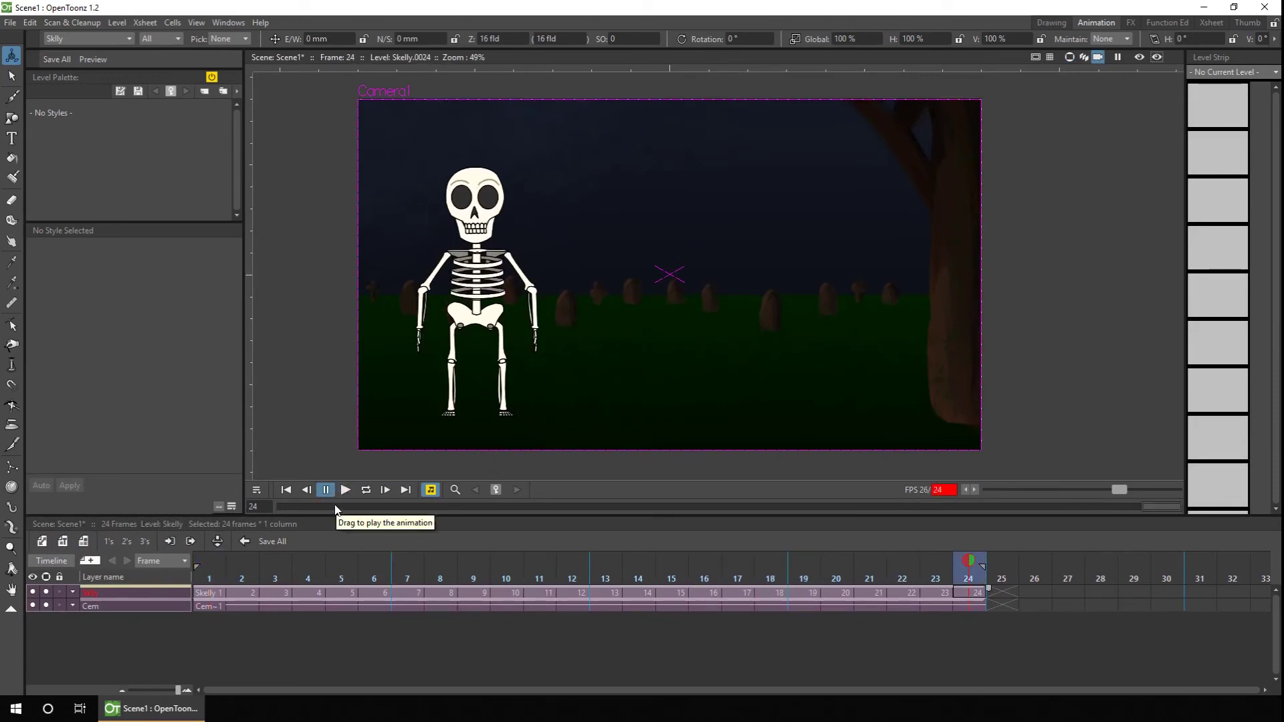
pyautogui.click(209, 593)
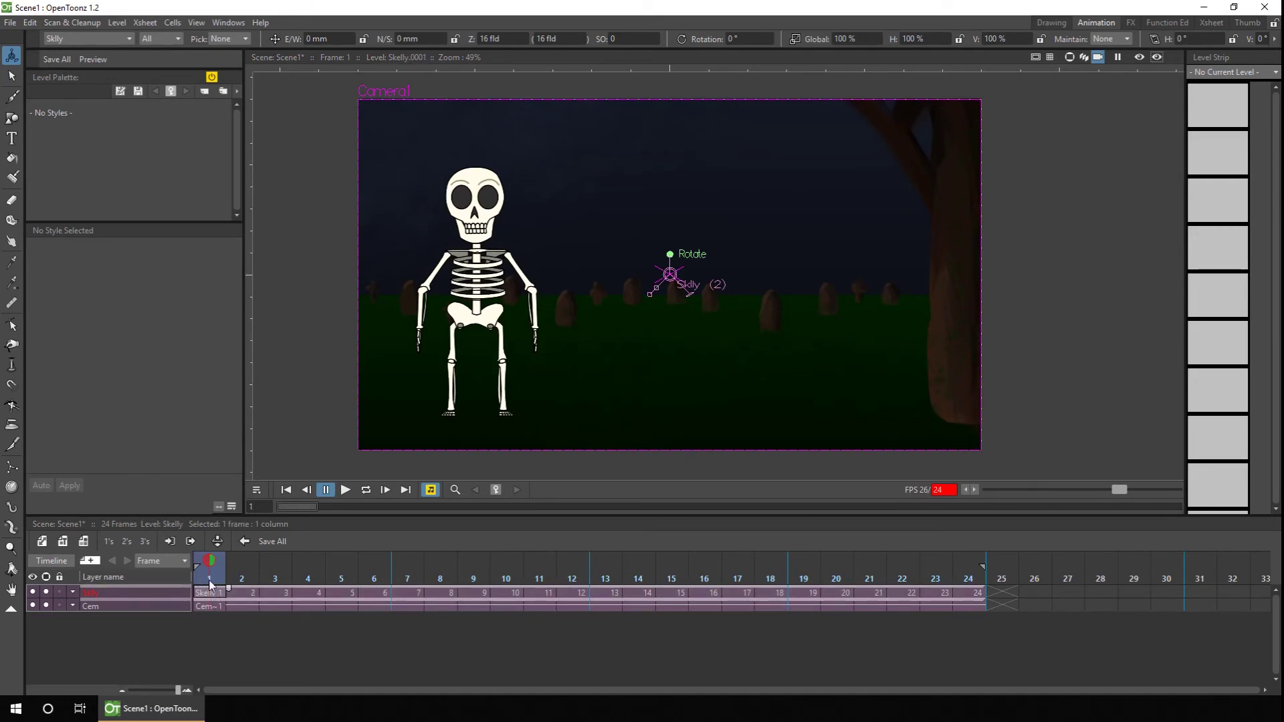
# - Key Skelly at frame 1, then move it right at frame 24 (E/W 190.43 mm, N/S -7.59 mm) and play
pyautogui.click(495, 490)
pyautogui.click(967, 580)
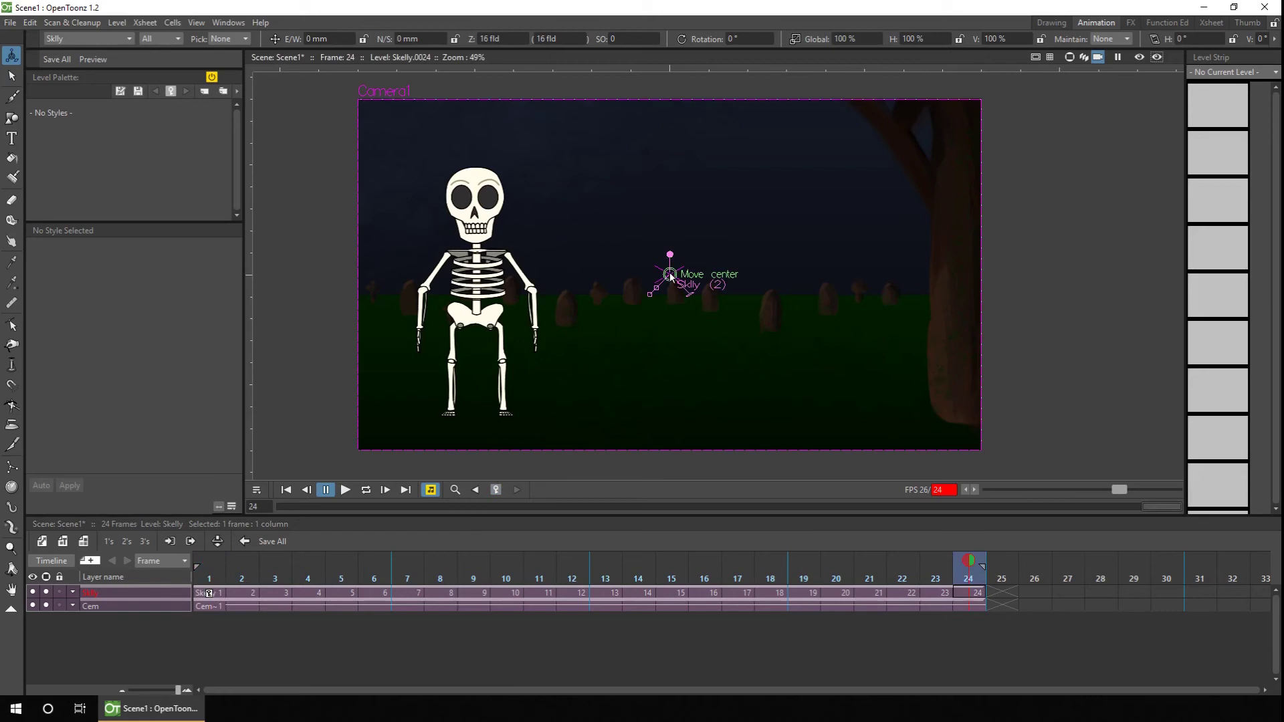
pyautogui.moveTo(670, 275); pyautogui.dragTo(475, 338)
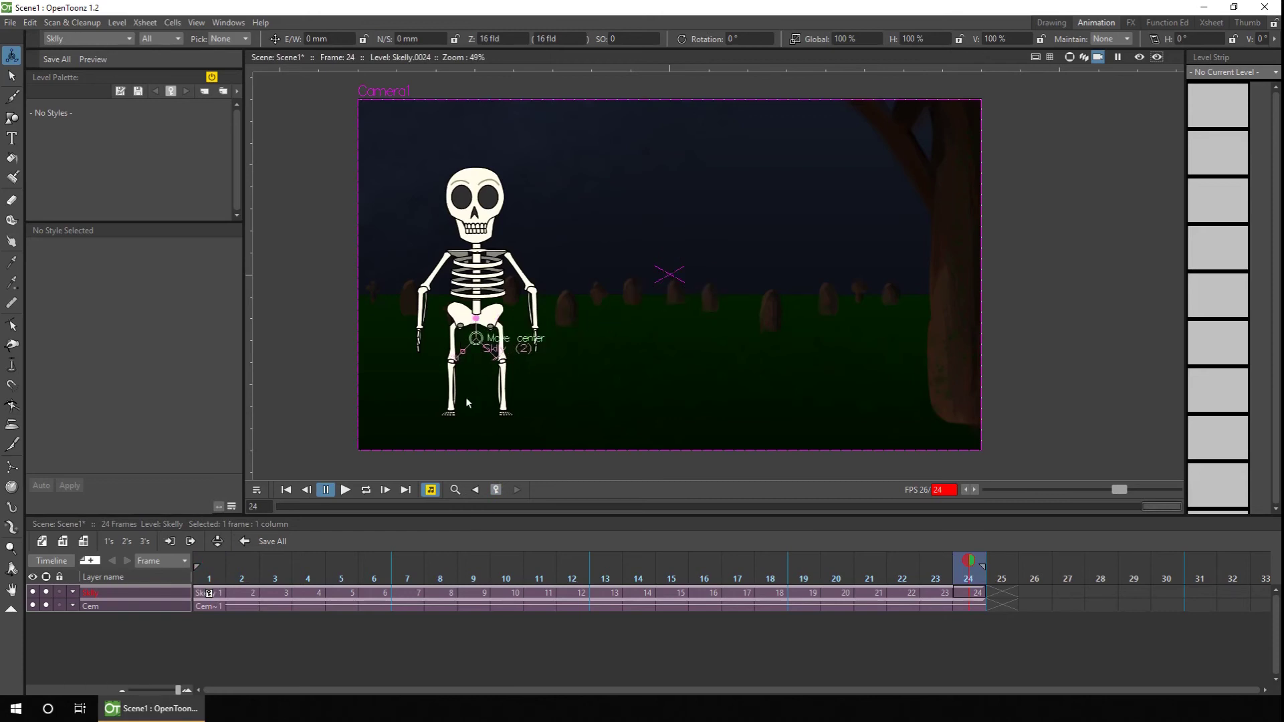
pyautogui.moveTo(467, 402); pyautogui.dragTo(748, 399)
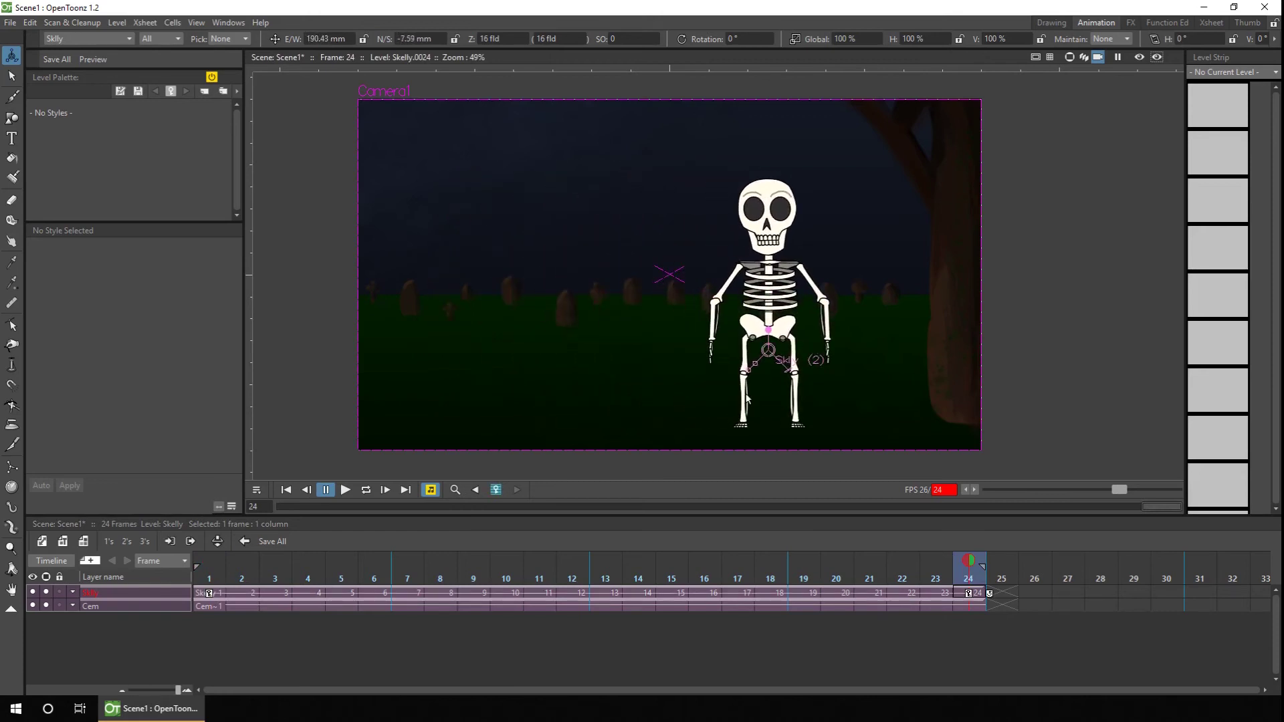
pyautogui.click(209, 576)
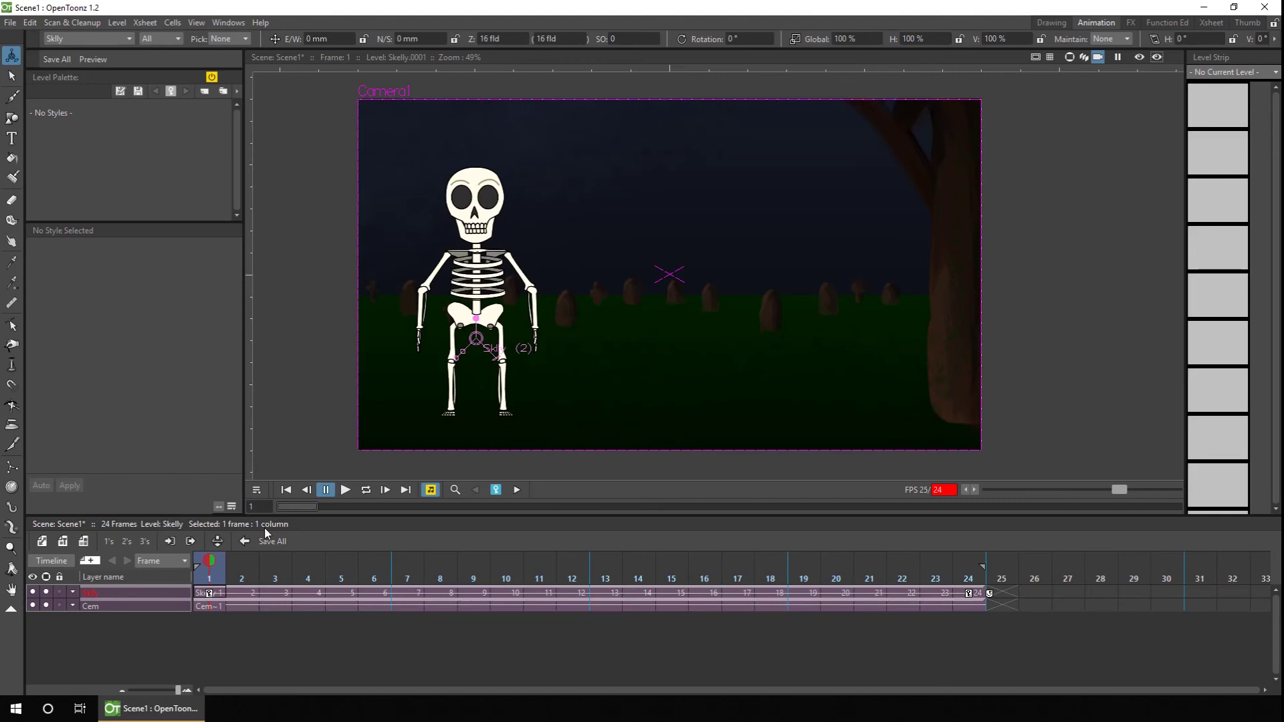
pyautogui.click(345, 489)
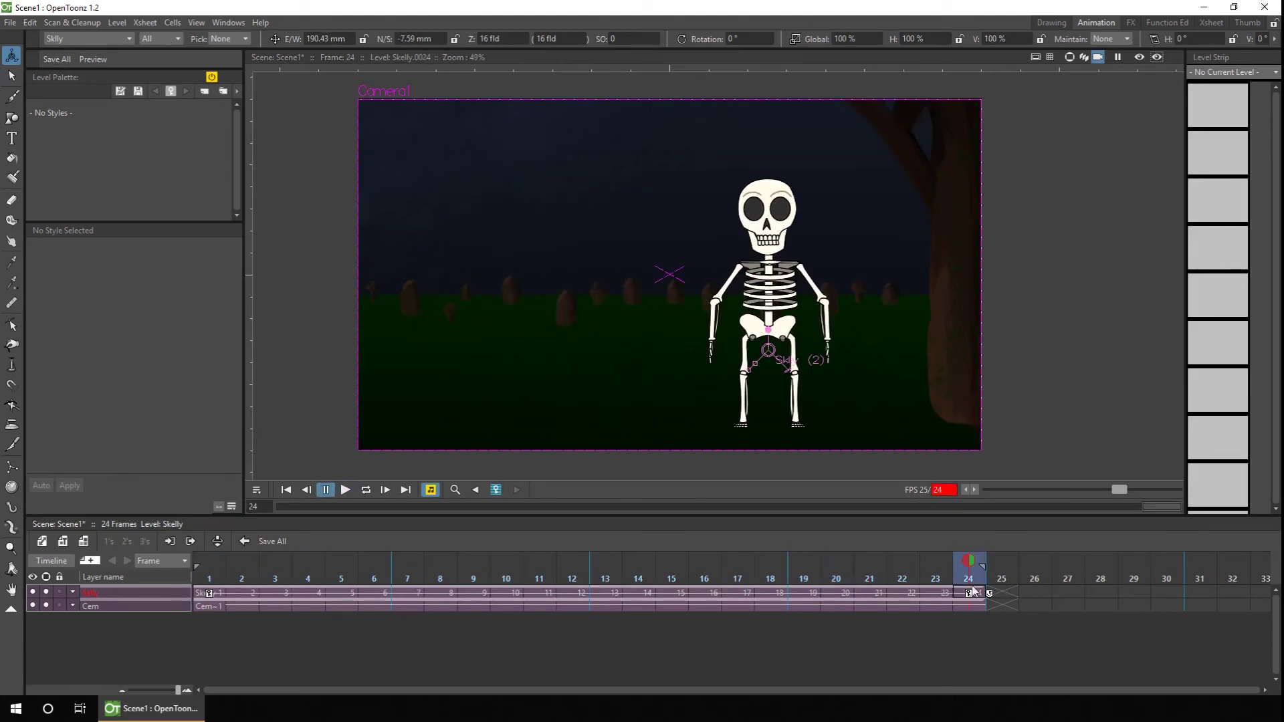
# - Scale Skelly to 37.45% beside the tree at frame 24, then replay the animation from the start
pyautogui.moveTo(749, 372); pyautogui.dragTo(885, 279)
pyautogui.click(288, 489)
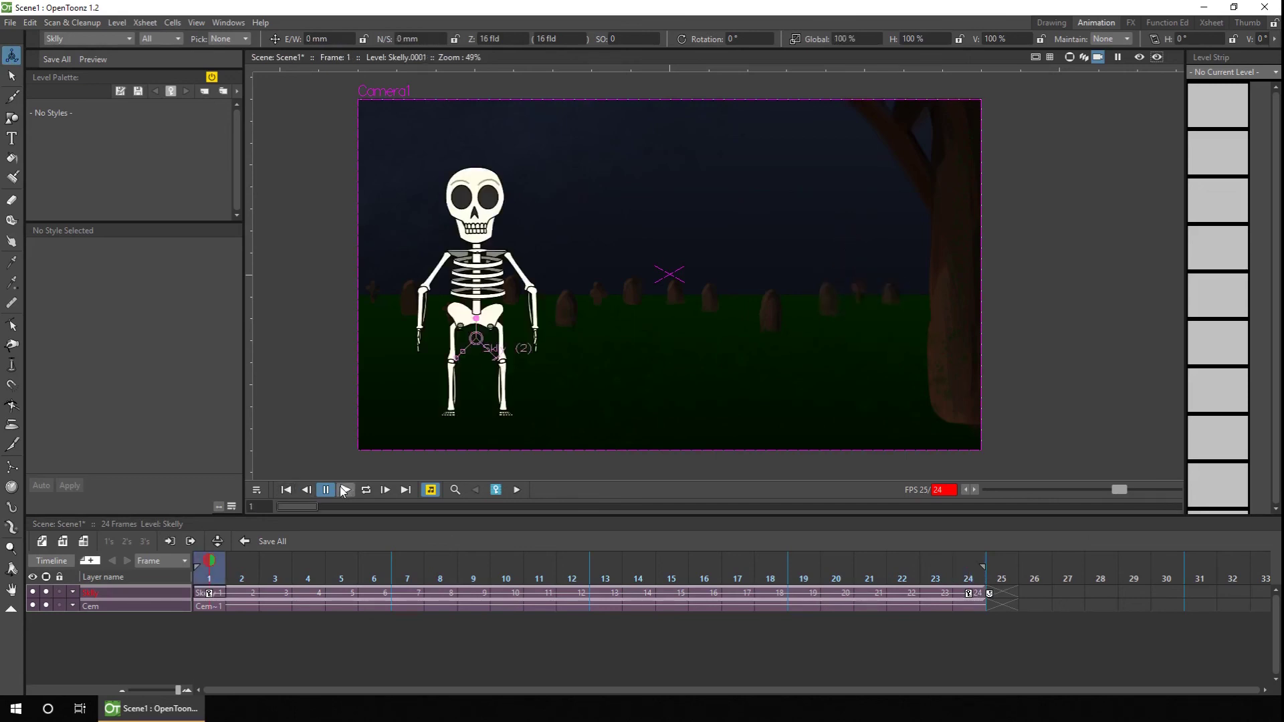
pyautogui.click(345, 490)
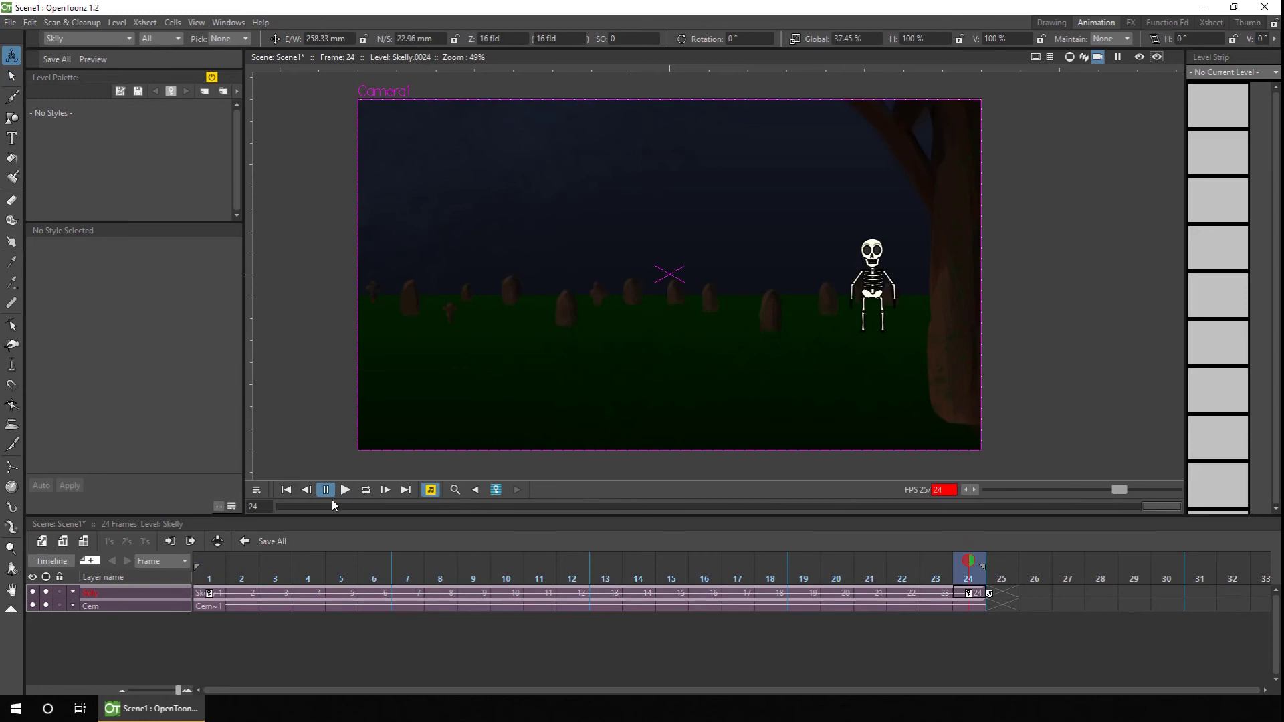